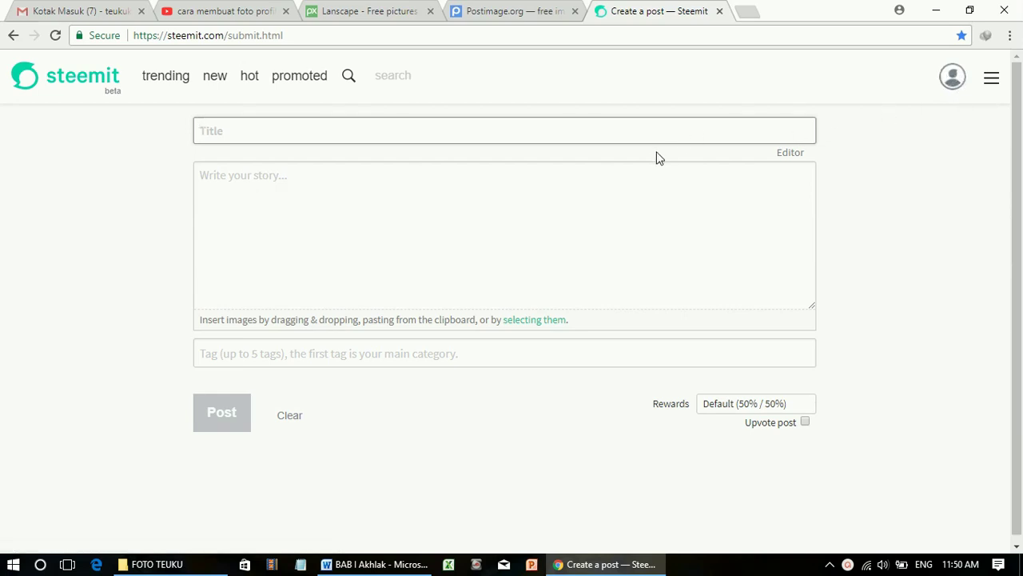
Step: Open the account's Steemit blog page and go to its profile settings
left_click(953, 86)
left_click(872, 170)
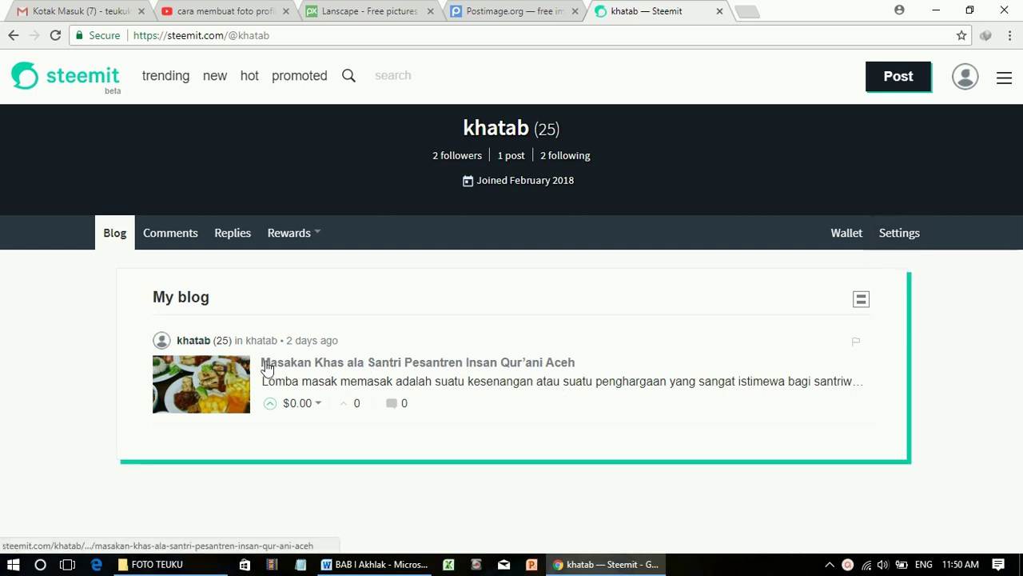
left_click(904, 239)
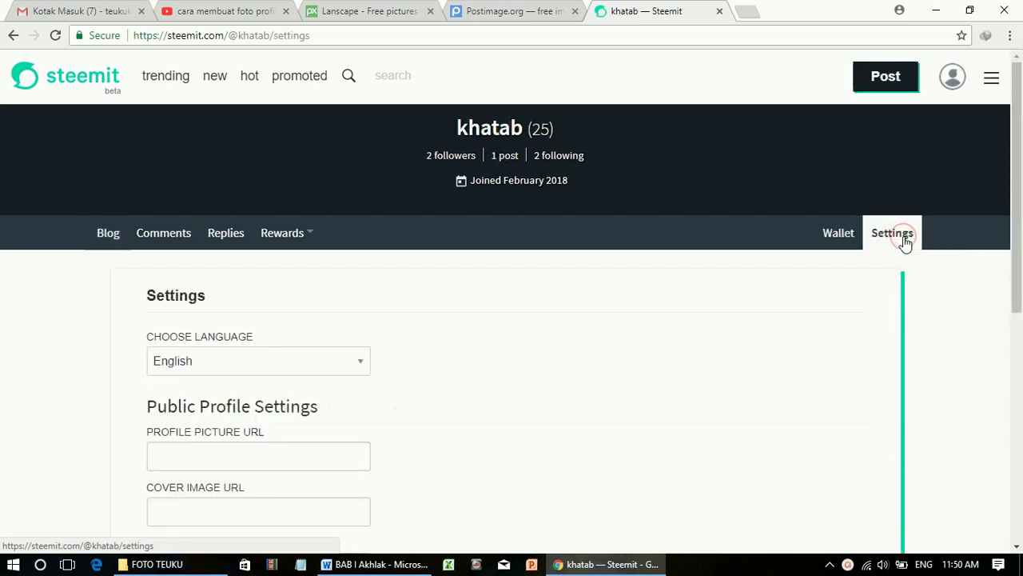
Step: Fill in the account's display name in the public profile settings
scroll(528, 326, "down", 2)
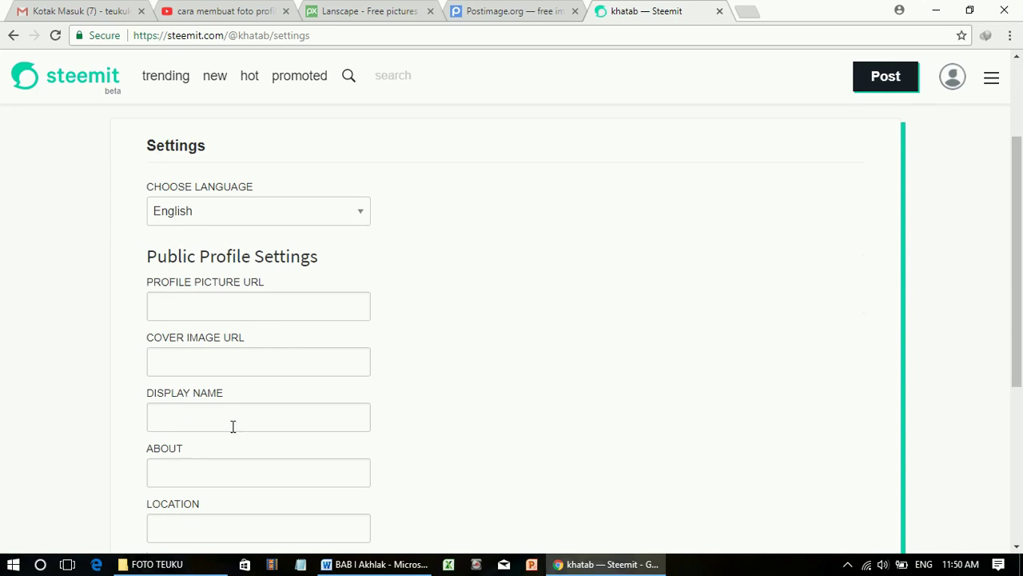
scroll(191, 411, "down", 1)
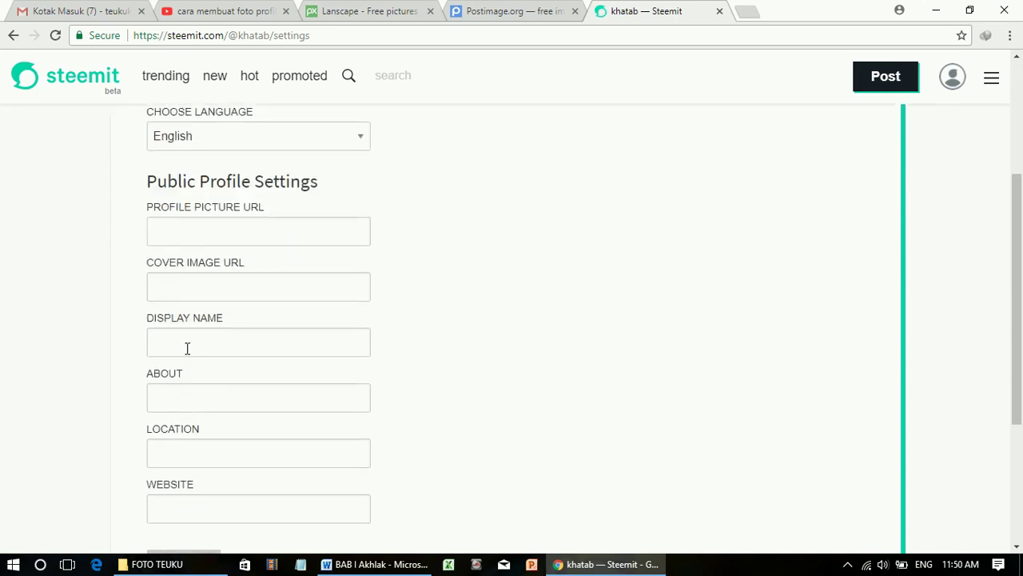
scroll(198, 388, "down", 1)
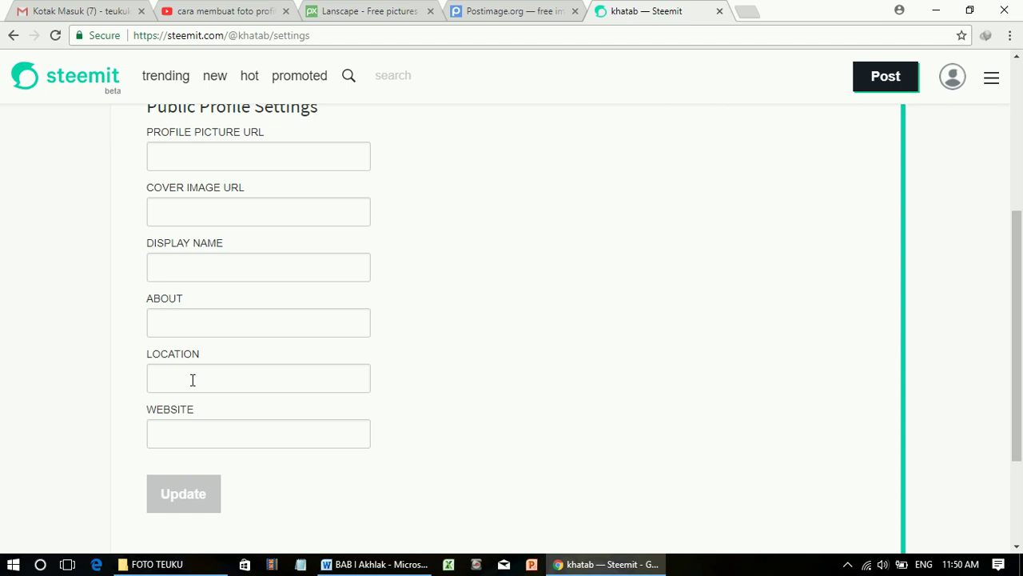
left_click(156, 268)
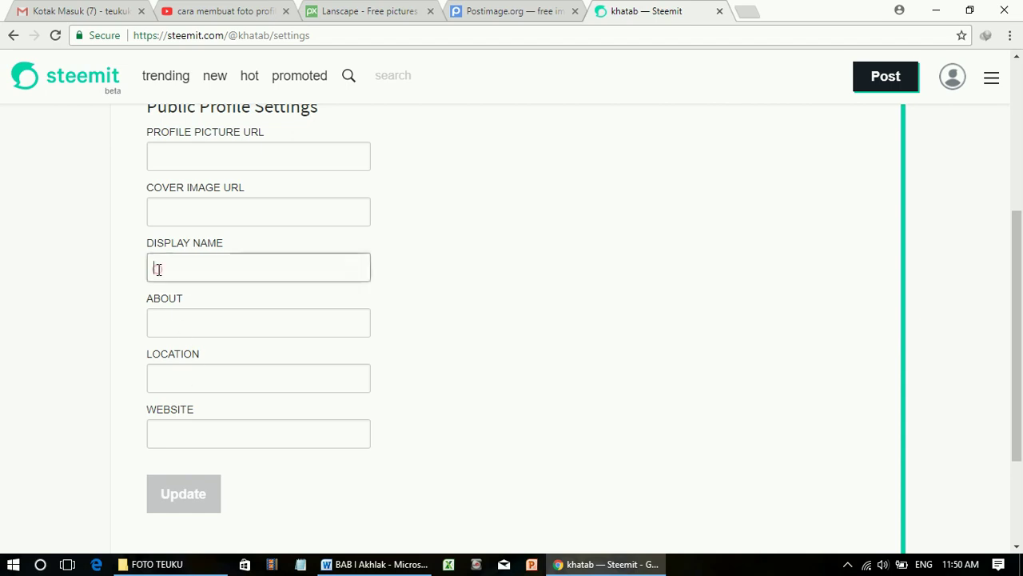
type("khatab")
left_click(160, 320)
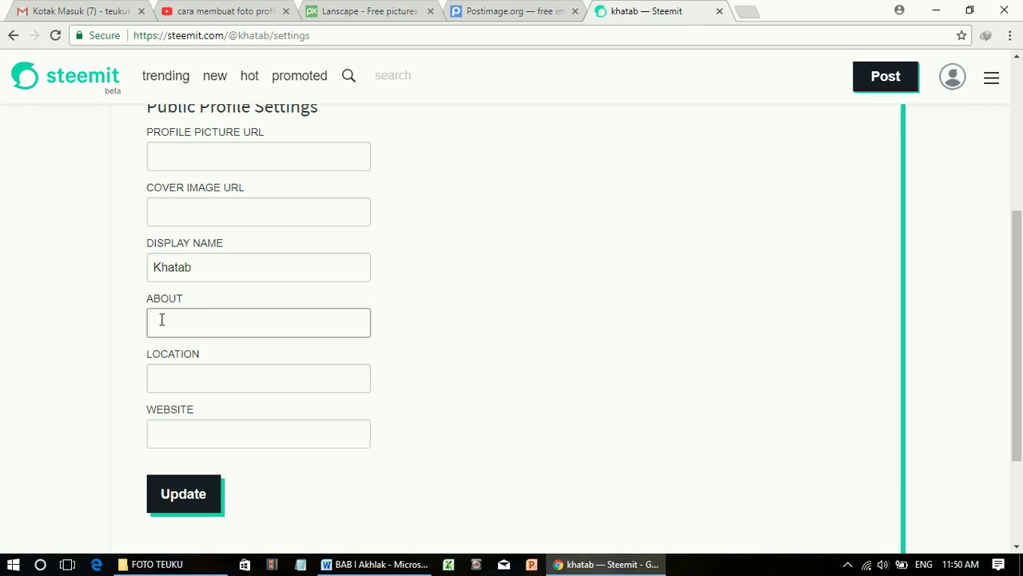
scroll(162, 320, "up", 1)
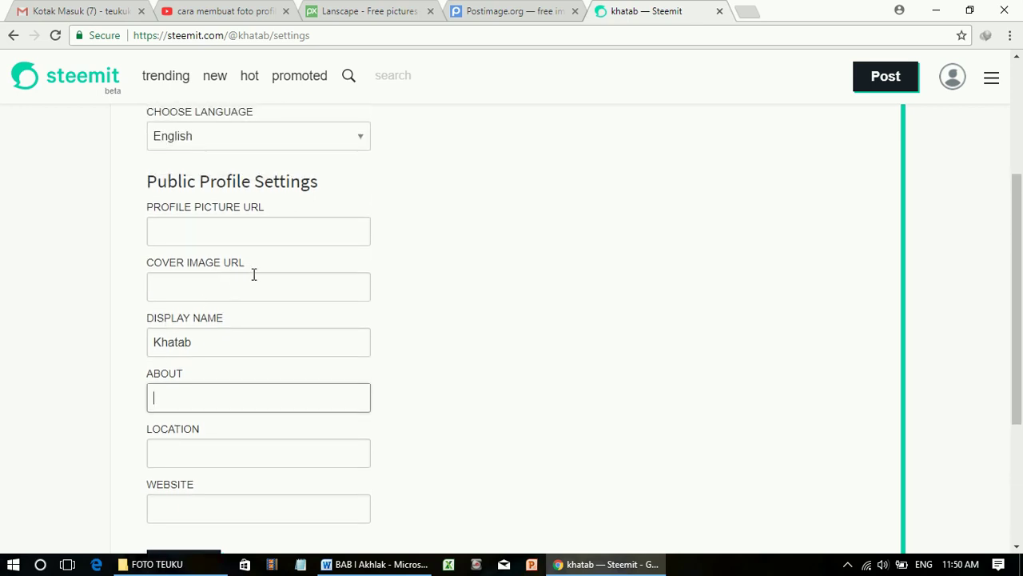
left_click(171, 504)
type("www.konsentrasipendidi")
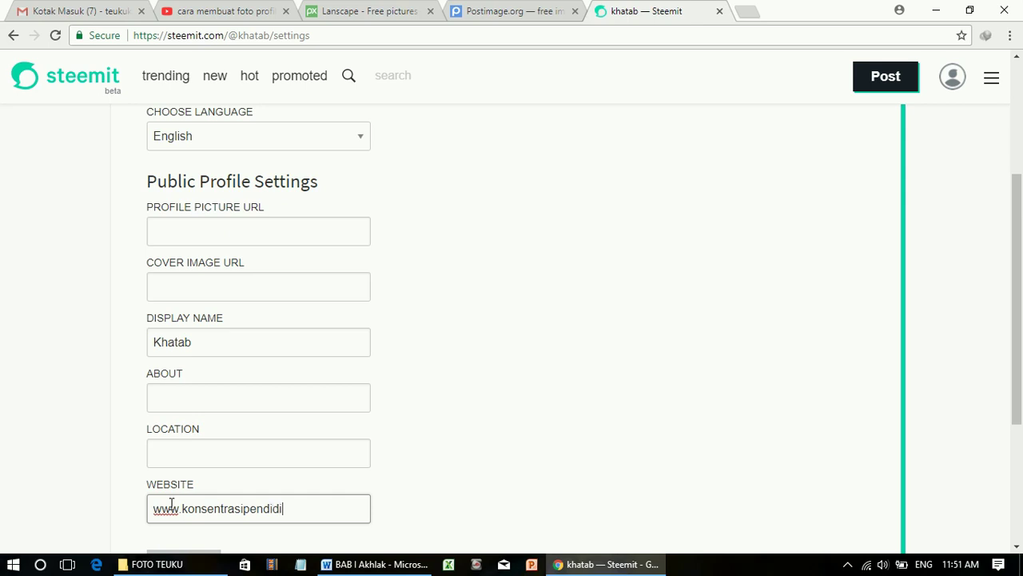
type("com")
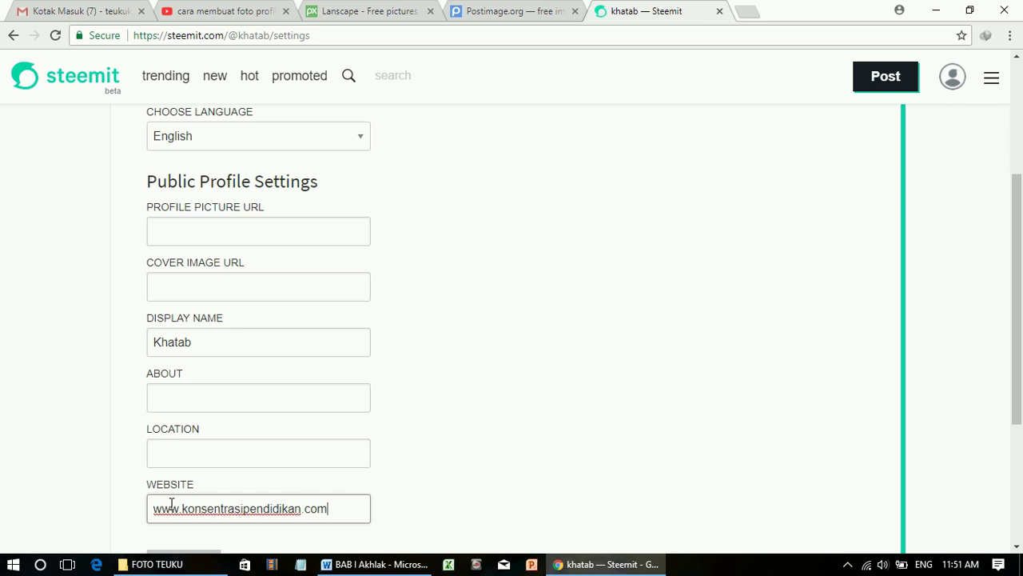
left_click(180, 291)
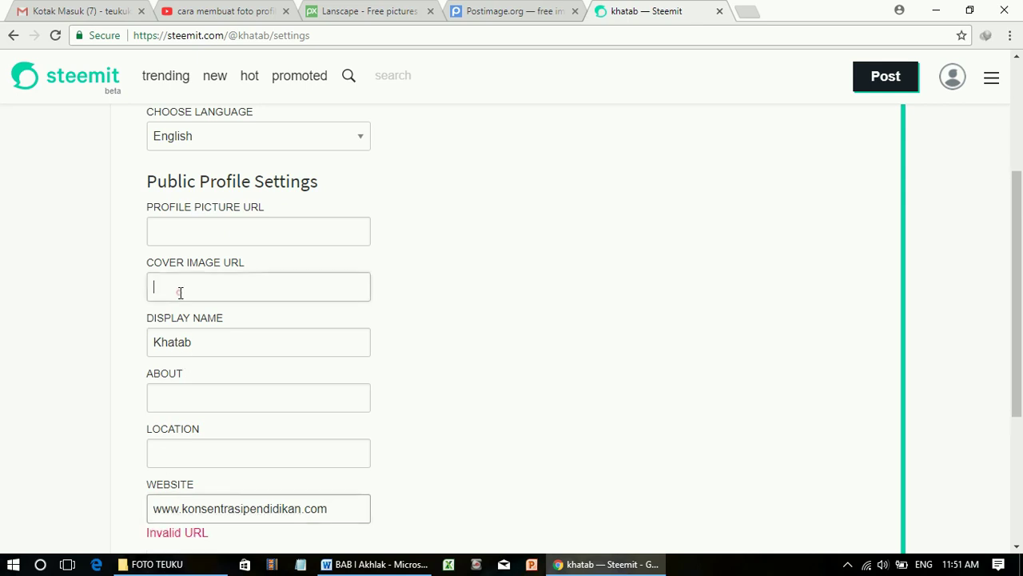
scroll(199, 413, "down", 3)
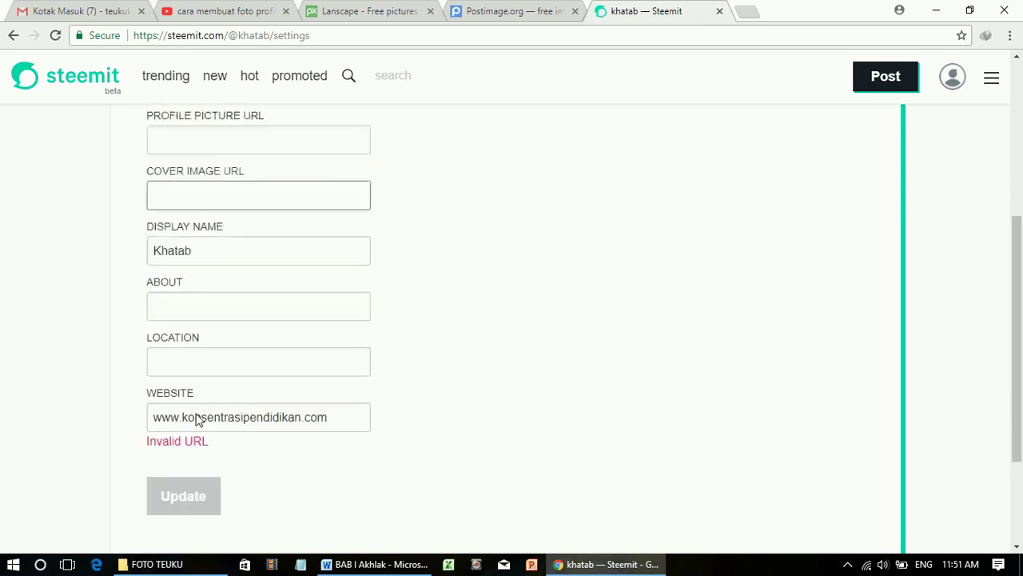
scroll(132, 395, "up", 3)
left_click(160, 233)
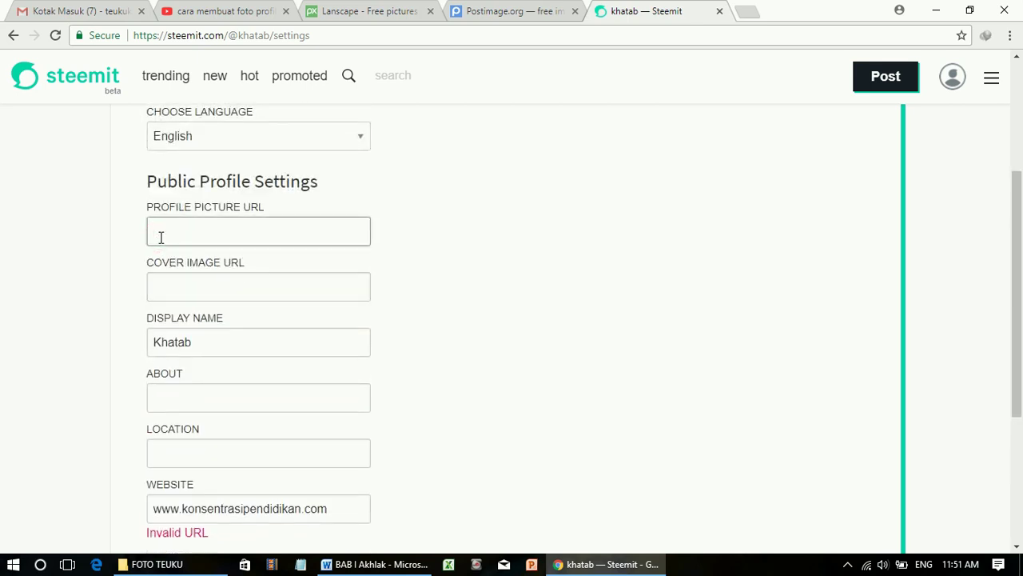
left_click(156, 510)
type("http")
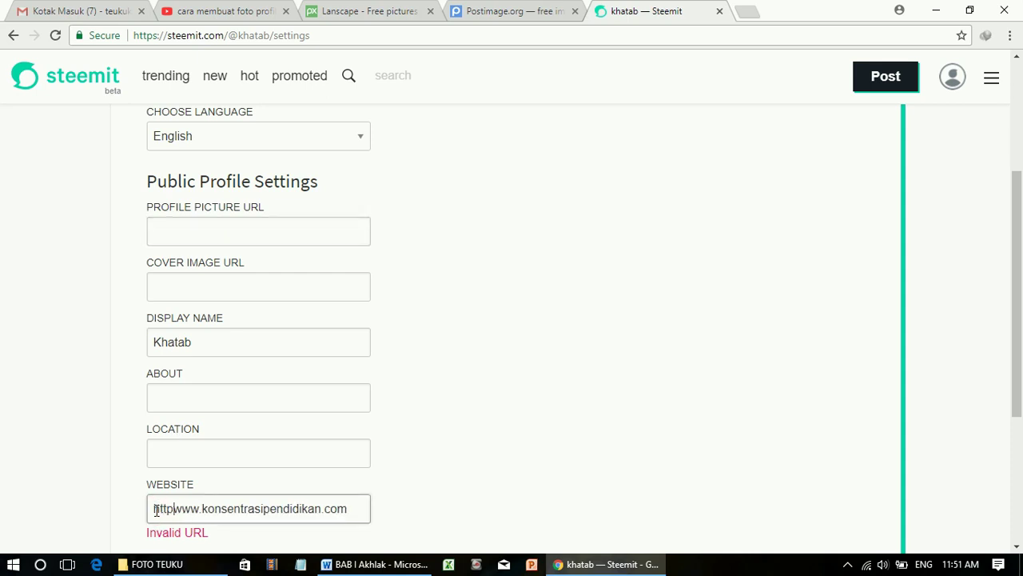
key("BackSpace")
key("BackSpace")
key("BackSpace")
key("BackSpace")
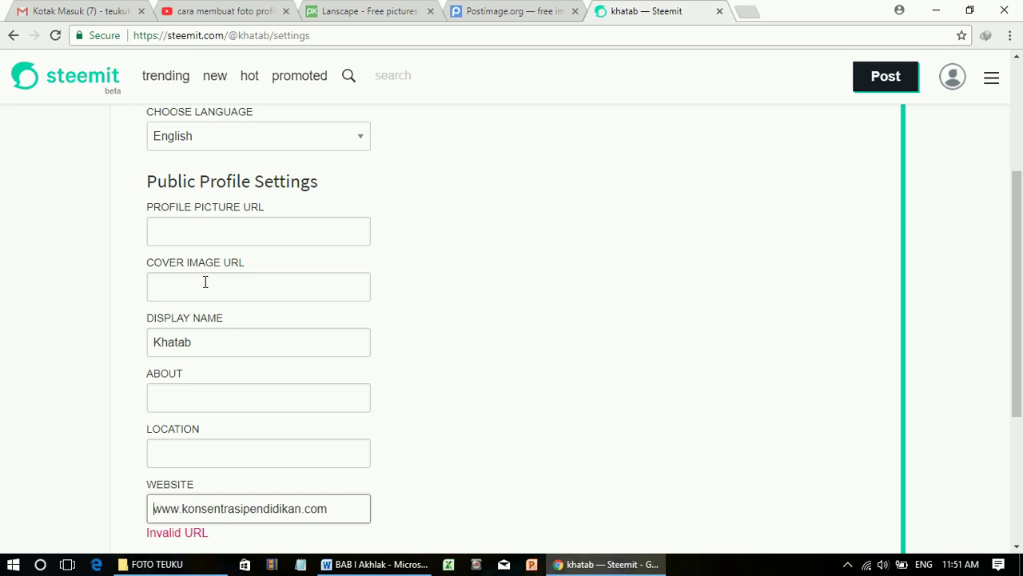
Step: Switch to Postimage and upload the photo IMG_20150902_093940 from the personal photo subfolder of FOTO22 on Media (E:)
left_click(168, 237)
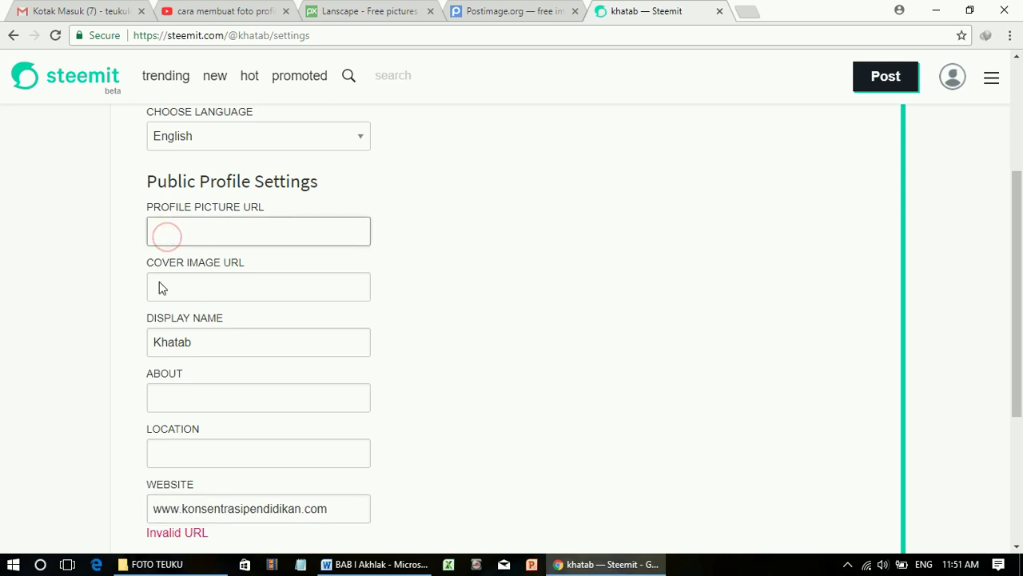
left_click(502, 10)
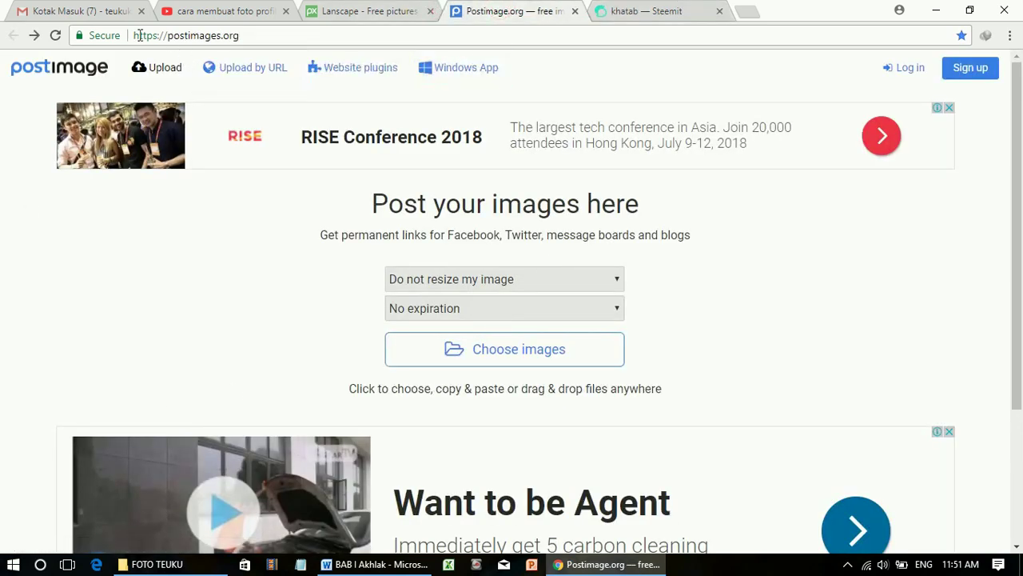
left_click(491, 363)
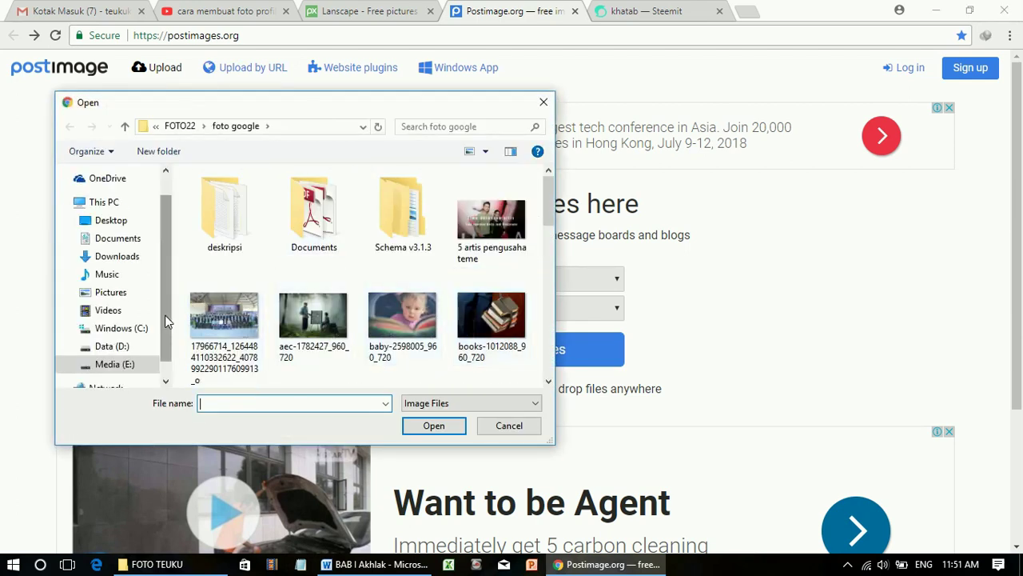
left_click_drag(164, 316, 160, 366)
left_click(136, 344)
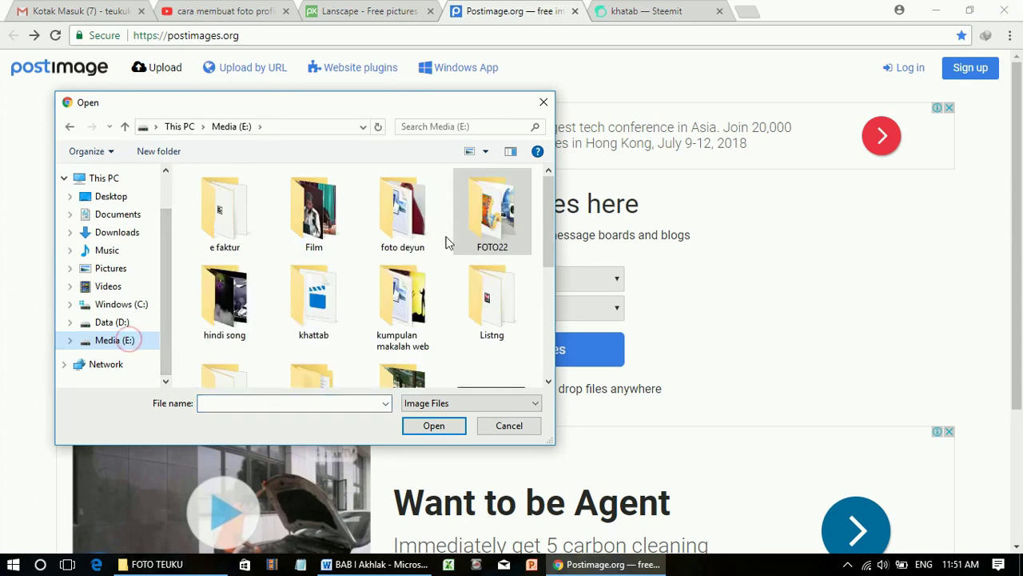
left_click(505, 246)
double_click(505, 246)
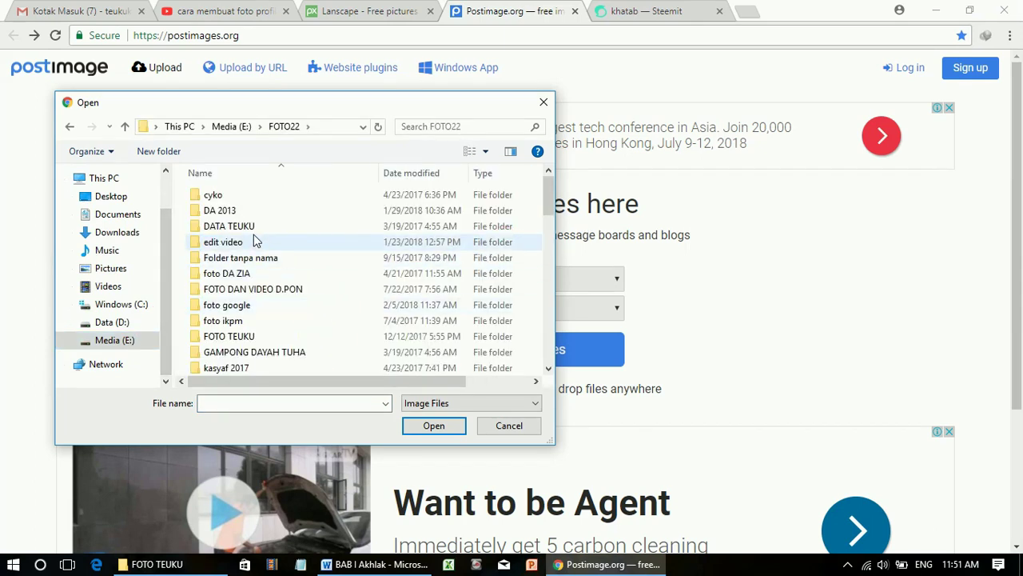
double_click(250, 337)
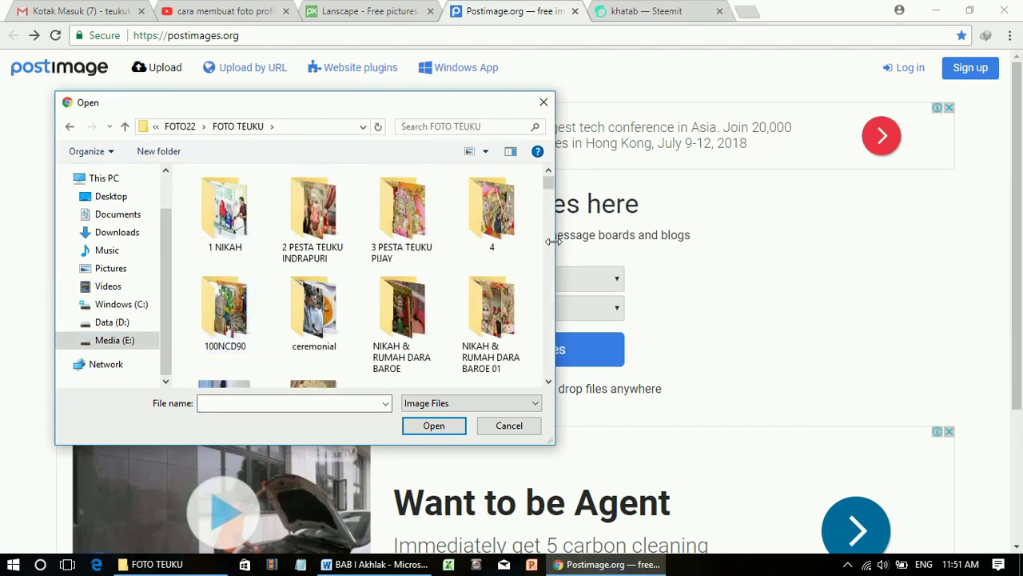
left_click_drag(548, 189, 546, 240)
left_click(402, 276)
left_click(434, 427)
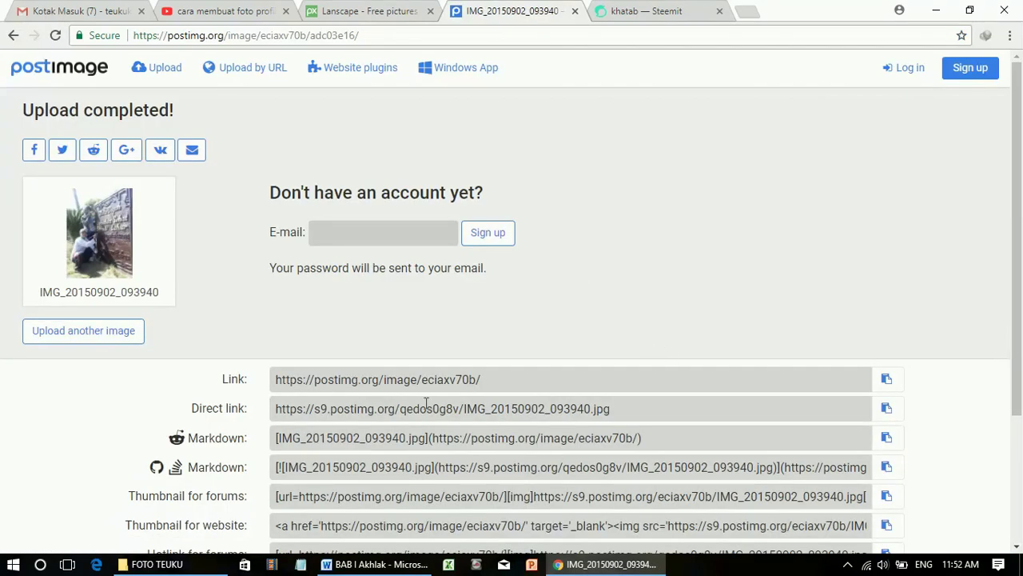
Step: Copy the uploaded photo's direct link and paste it as the profile picture URL in the Steemit settings
mouse_move(99, 199)
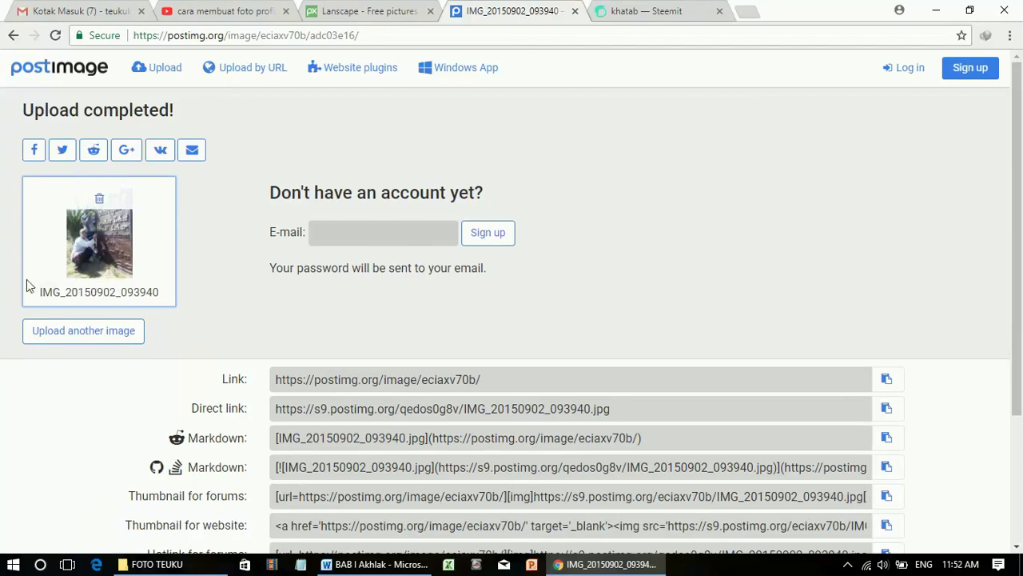
scroll(214, 239, "down", 3)
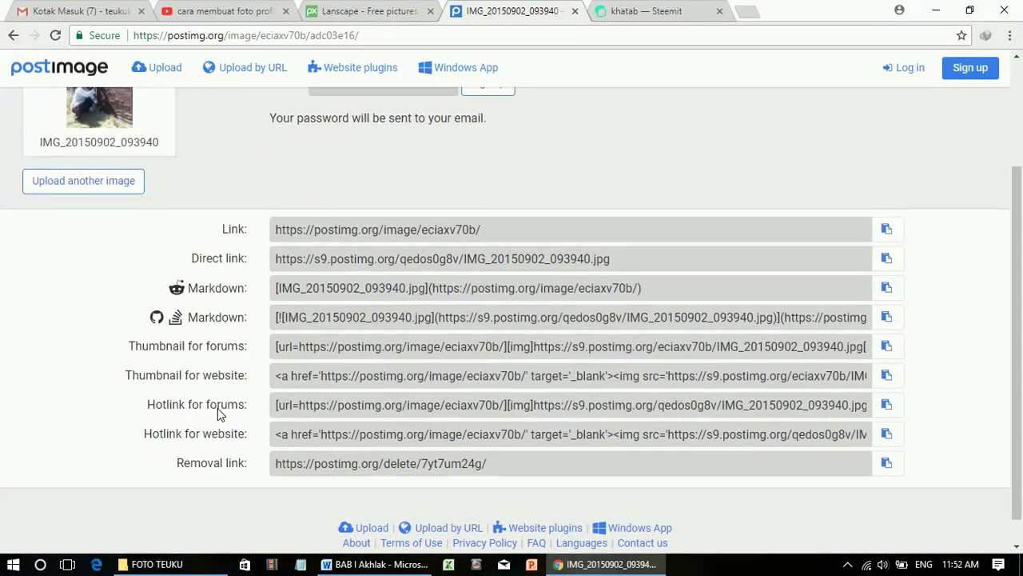
left_click(275, 258)
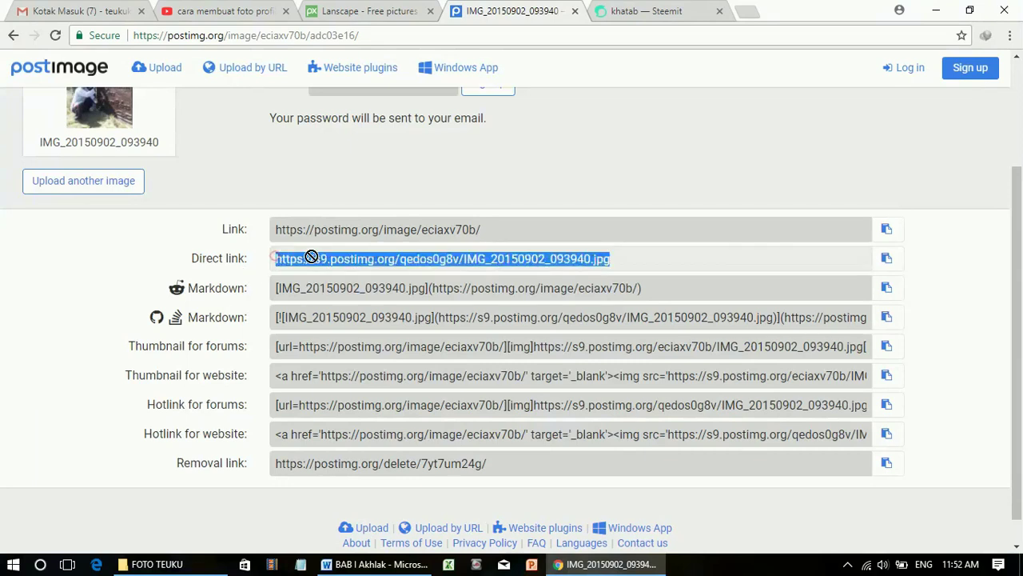
left_click(892, 264)
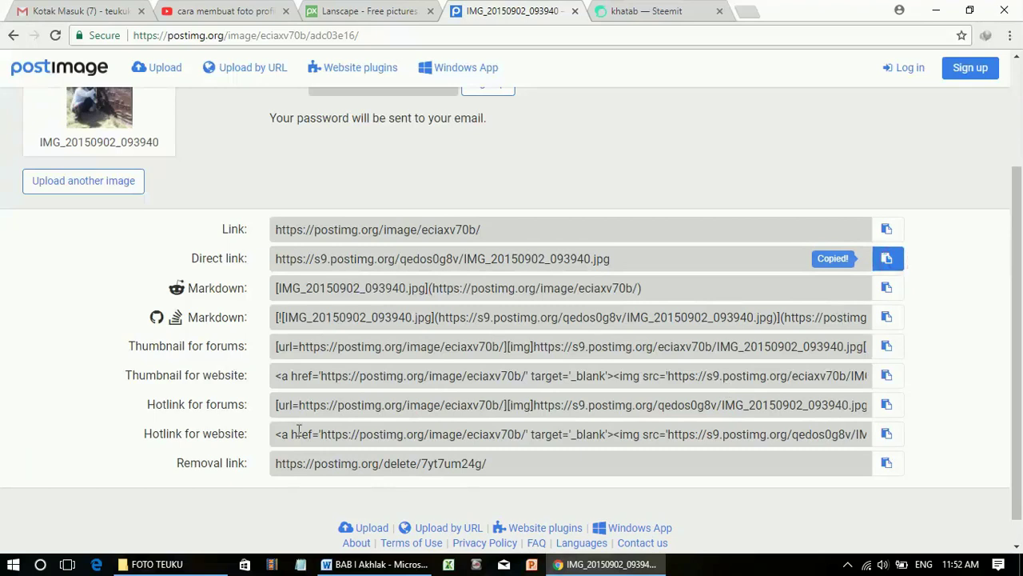
left_click(635, 13)
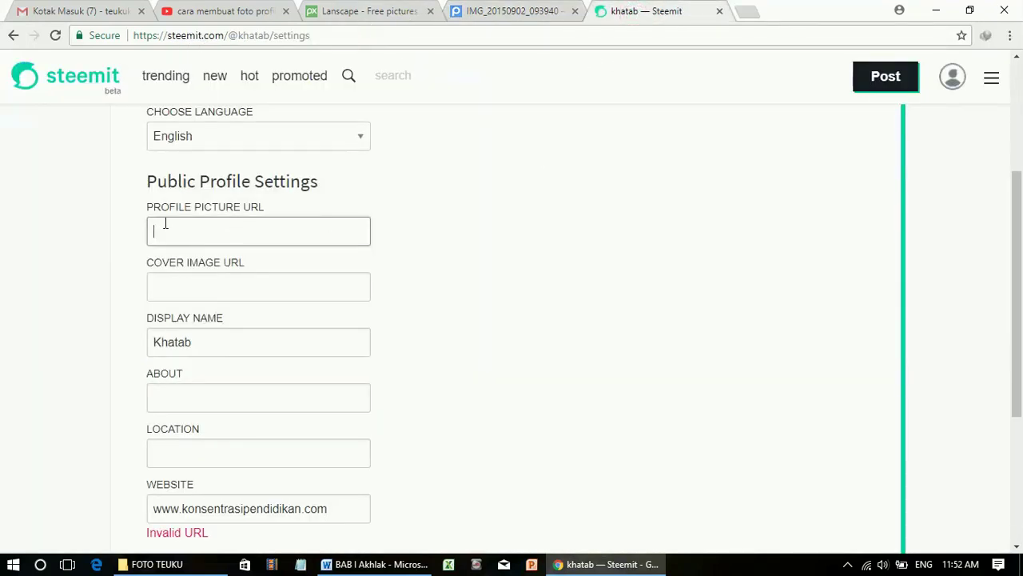
key("ctrl+v")
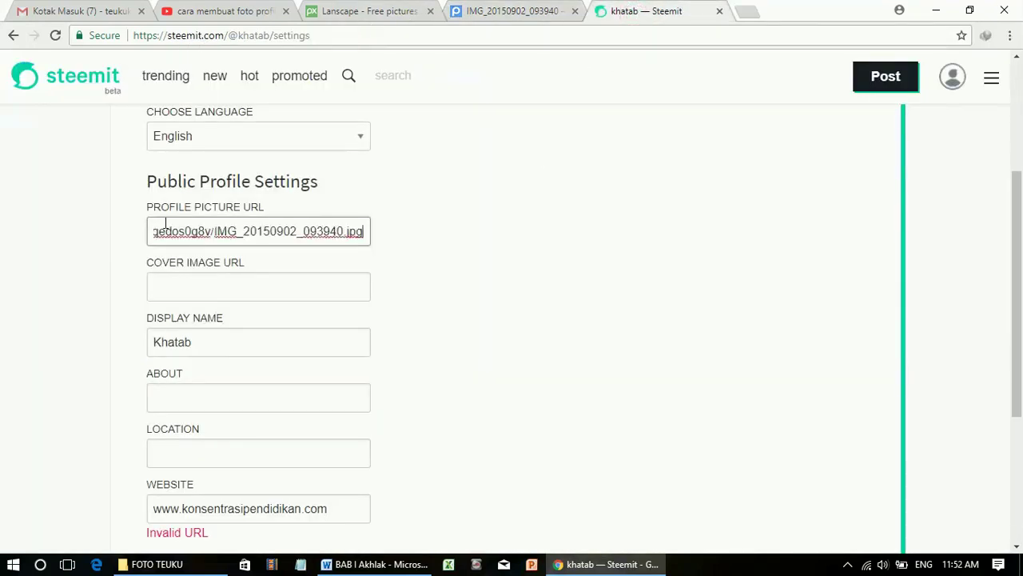
Step: Switch to Postimage and upload the steemit image from the foto google subfolder of FOTO22 on Media (E:)
left_click(185, 294)
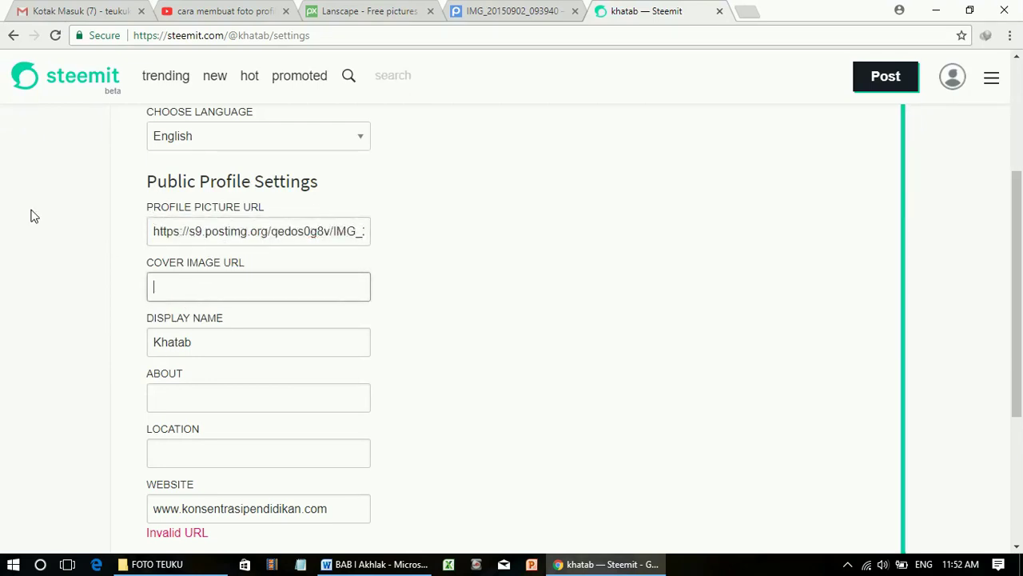
left_click(514, 11)
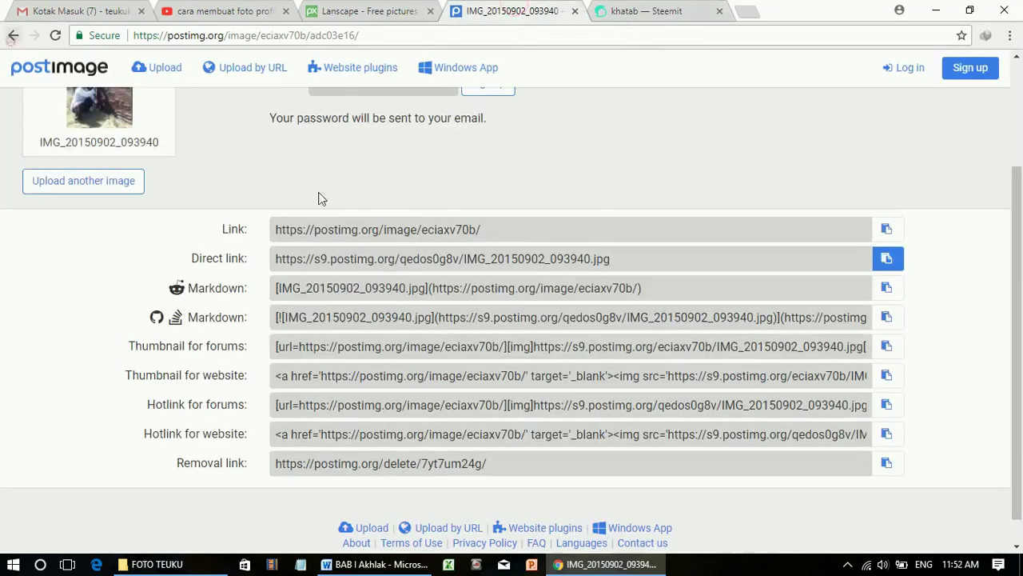
left_click(13, 36)
left_click(485, 356)
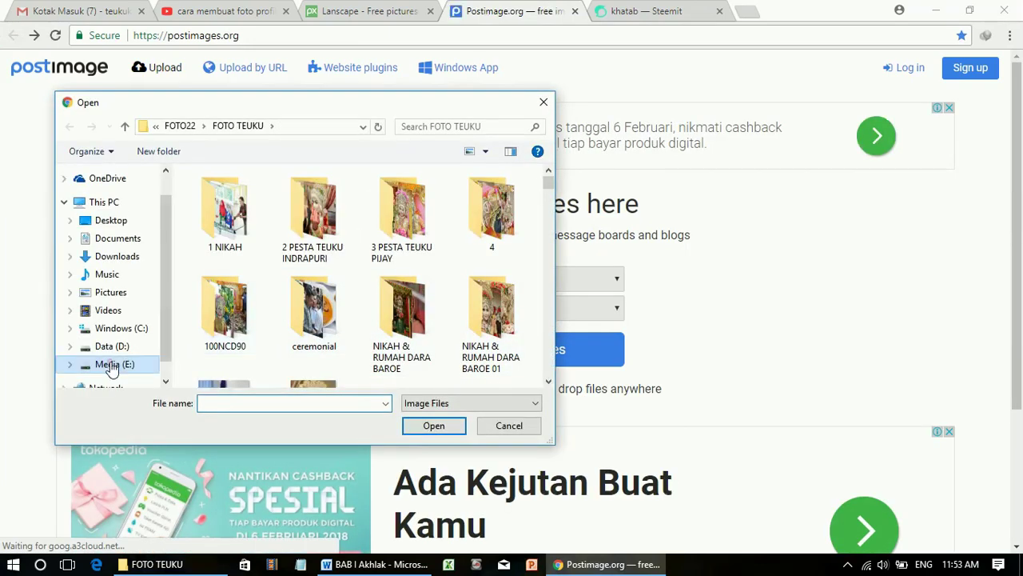
left_click(114, 364)
double_click(494, 247)
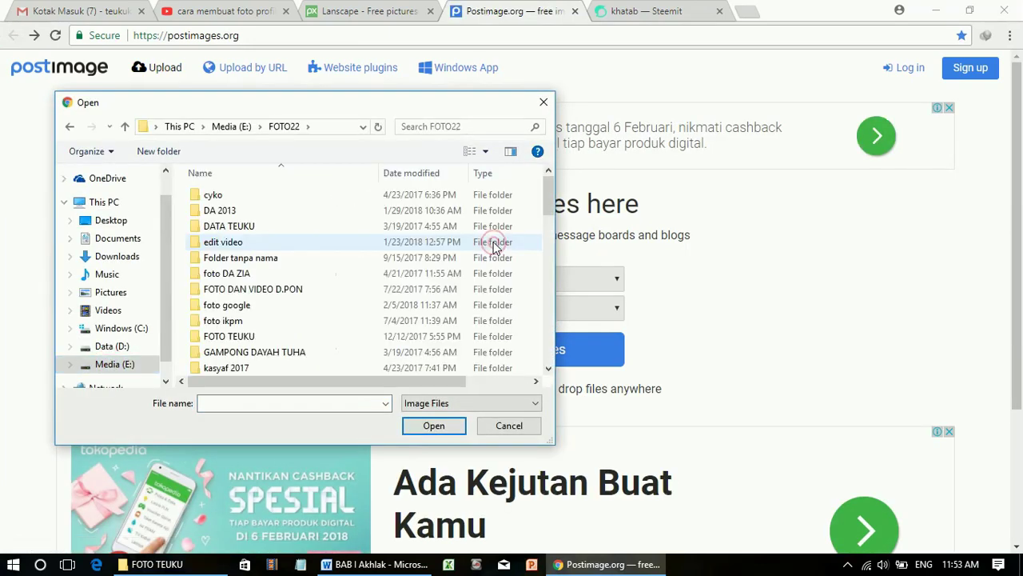
left_click(288, 312)
double_click(288, 312)
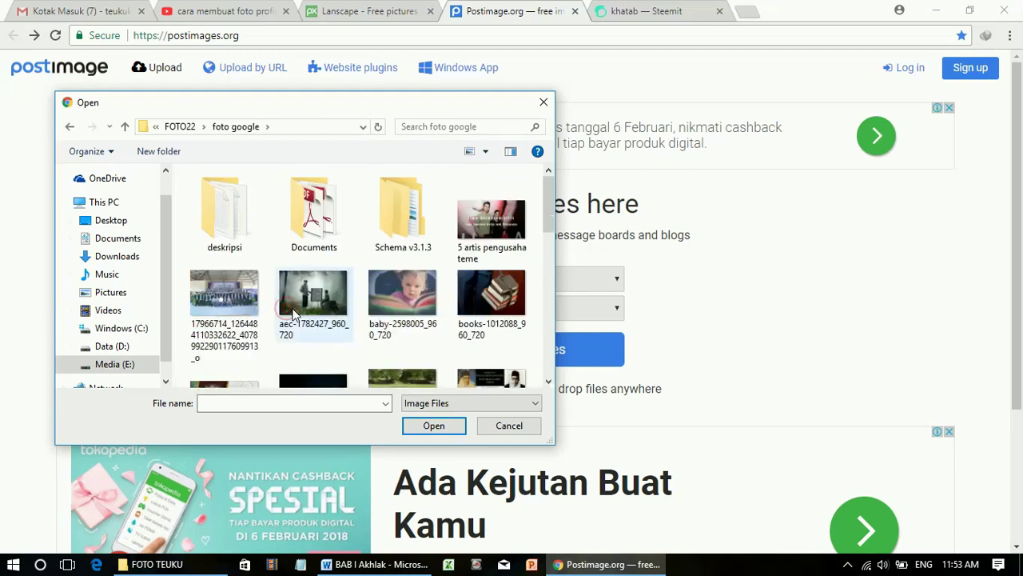
left_click_drag(551, 209, 546, 320)
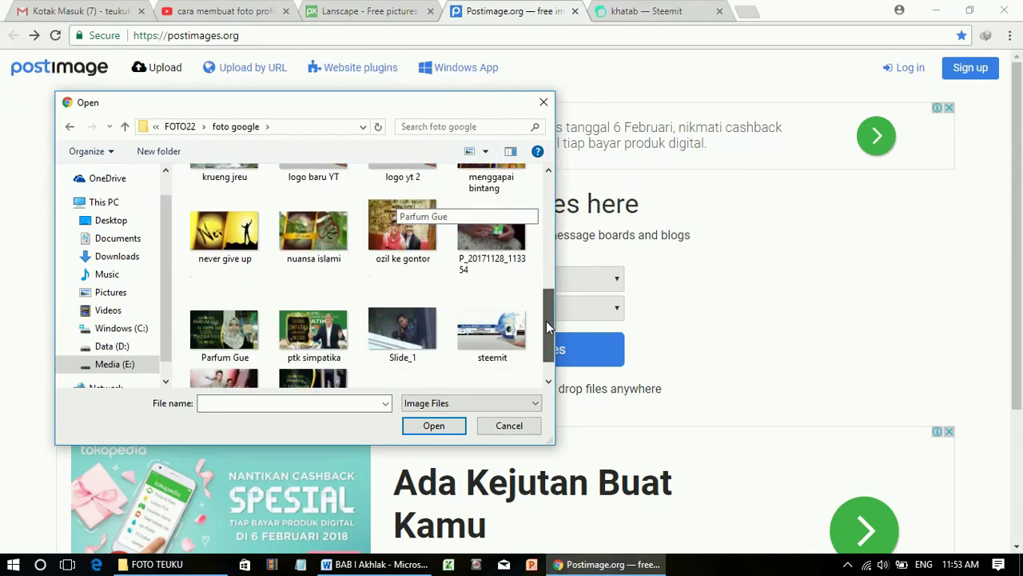
left_click(495, 324)
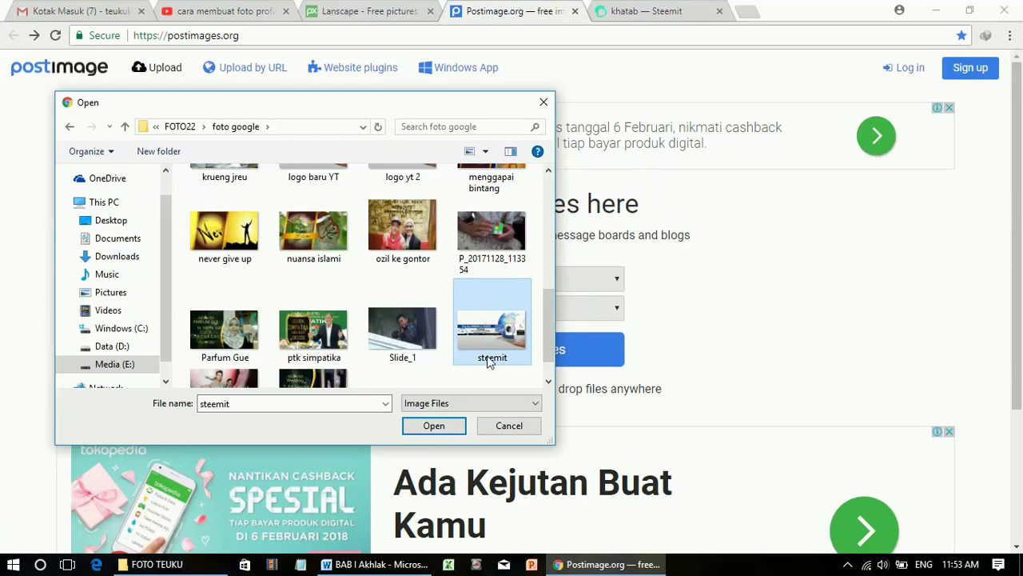
left_click(437, 429)
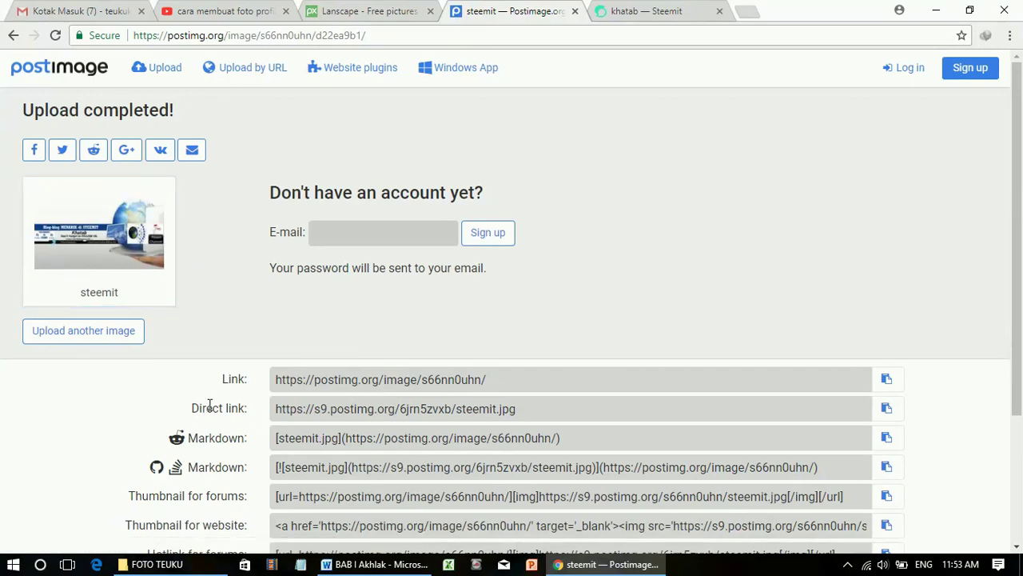
Step: Copy the uploaded steemit image's direct link and paste it as the cover image URL in the Steemit settings
left_click(281, 410)
left_click(888, 409)
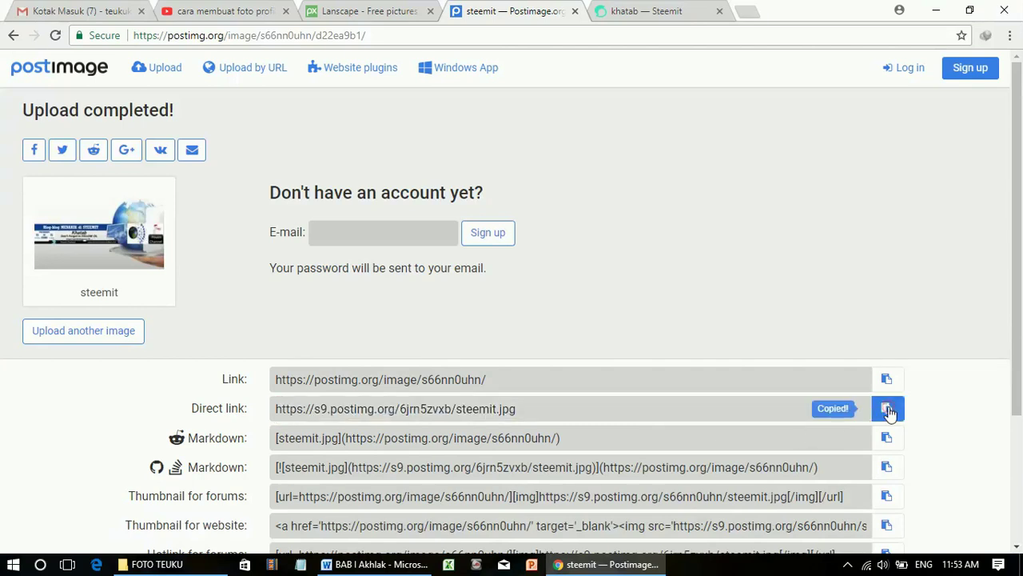
left_click(642, 15)
left_click(226, 276)
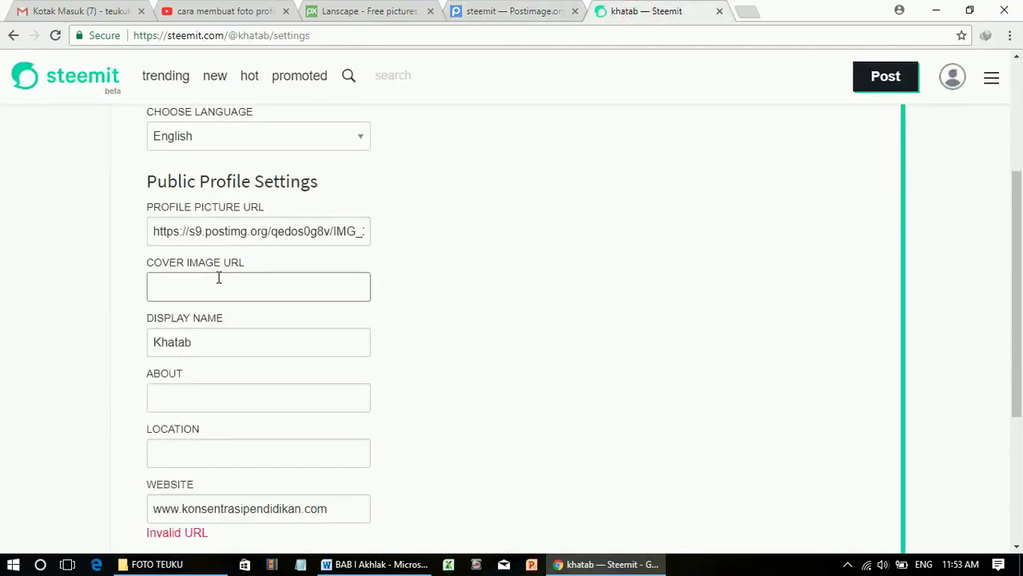
key("ctrl+v")
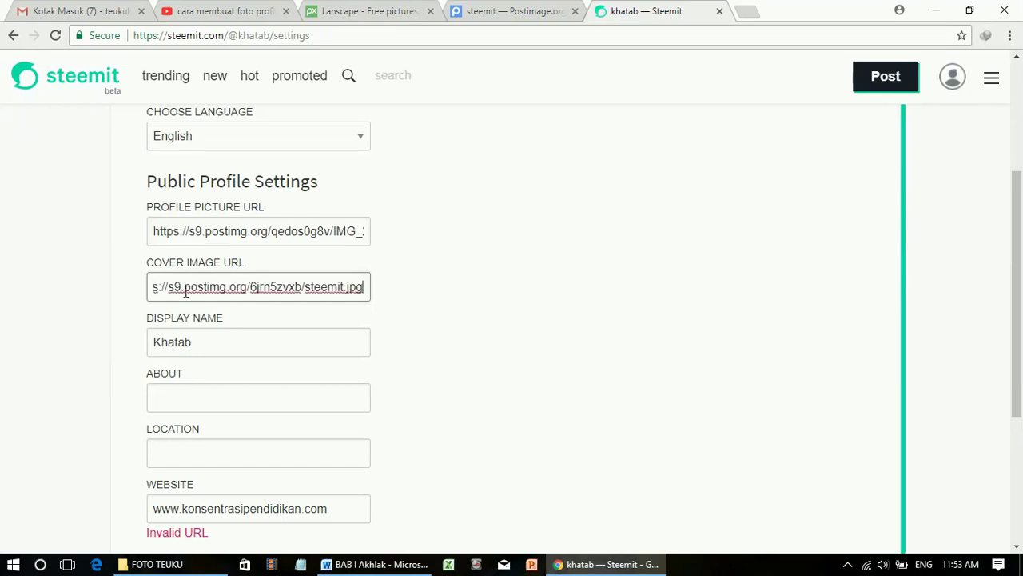
Step: Clear the website address from the public profile settings
left_click(179, 404)
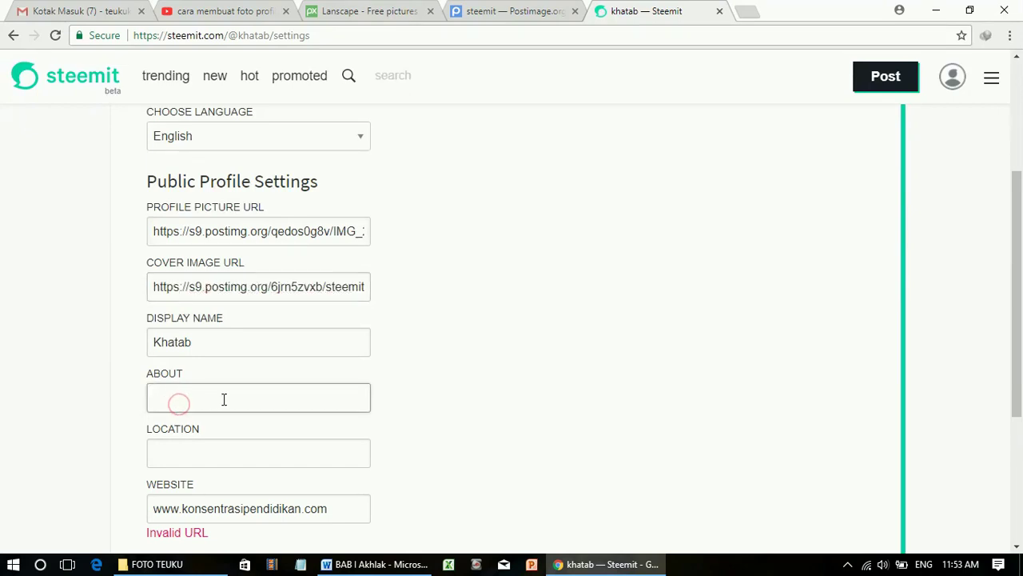
scroll(251, 389, "down", 2)
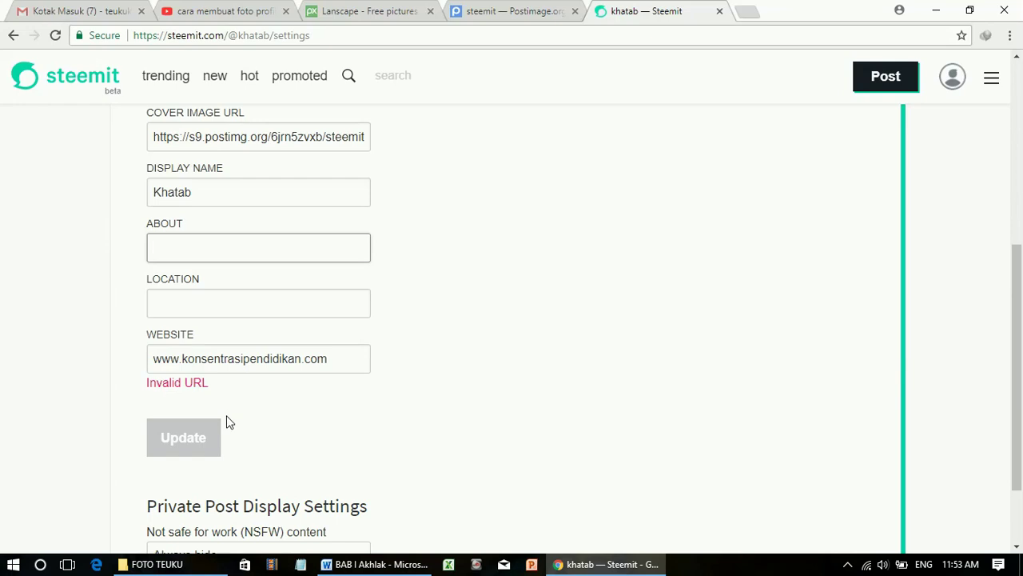
left_click(349, 357)
key("BackSpace")
key("BackSpace")
key("BackSpace")
key("BackSpace")
key("BackSpace")
key("BackSpace")
key("BackSpace")
key("BackSpace")
key("BackSpace")
key("BackSpace")
key("BackSpace")
key("BackSpace")
key("BackSpace")
key("BackSpace")
key("BackSpace")
key("BackSpace")
key("BackSpace")
key("BackSpace")
key("BackSpace")
key("BackSpace")
key("BackSpace")
key("BackSpace")
key("BackSpace")
key("BackSpace")
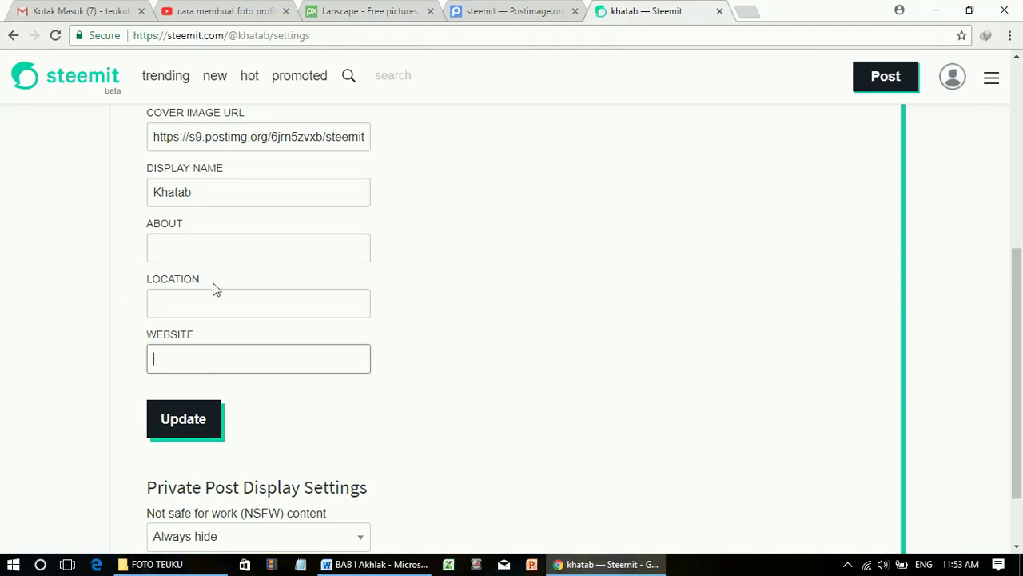
Step: Set the not safe for work (NSFW) content option in the private post display settings to Always show
scroll(504, 419, "up", 2)
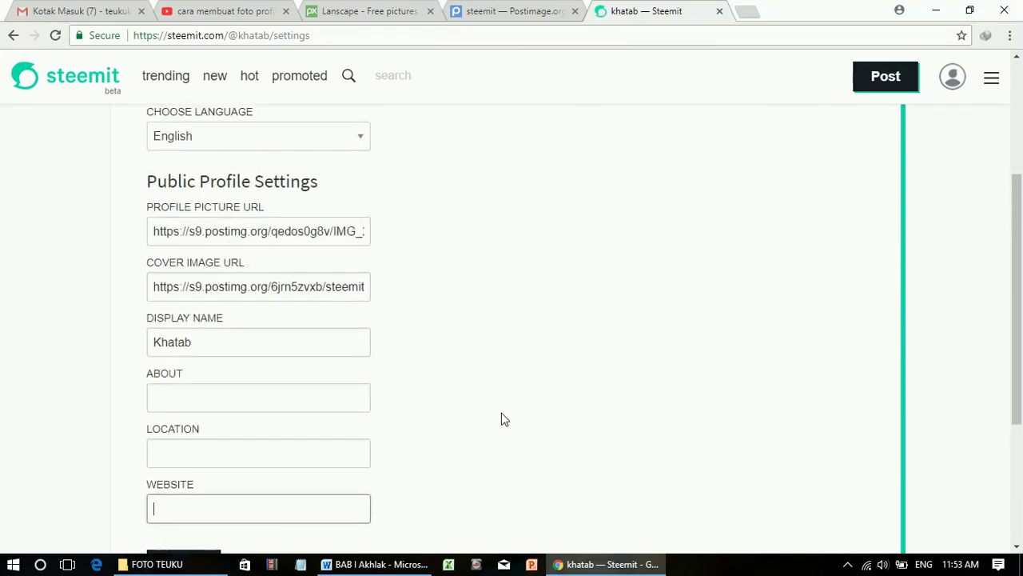
scroll(560, 216, "down", 2)
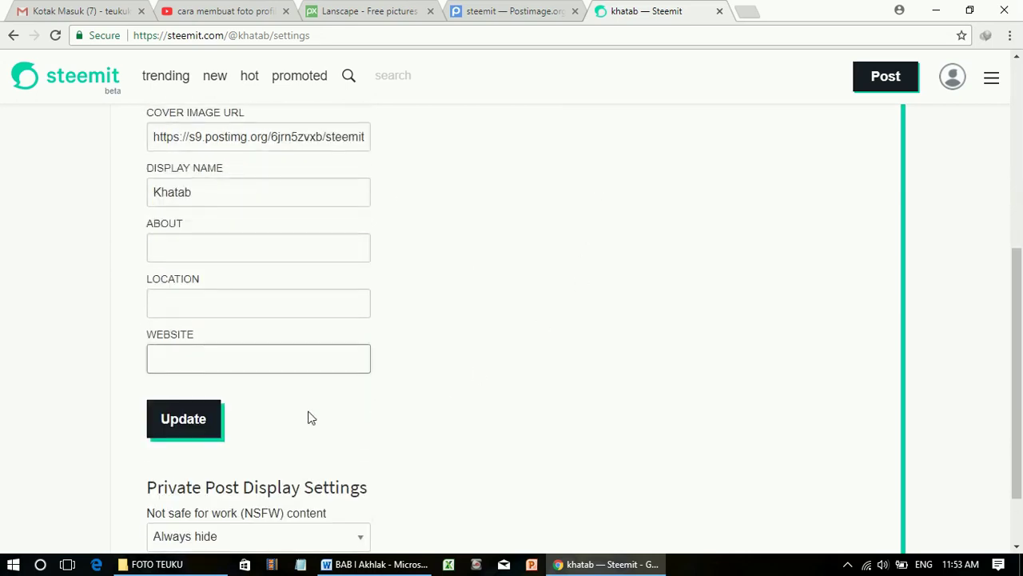
scroll(535, 390, "down", 1)
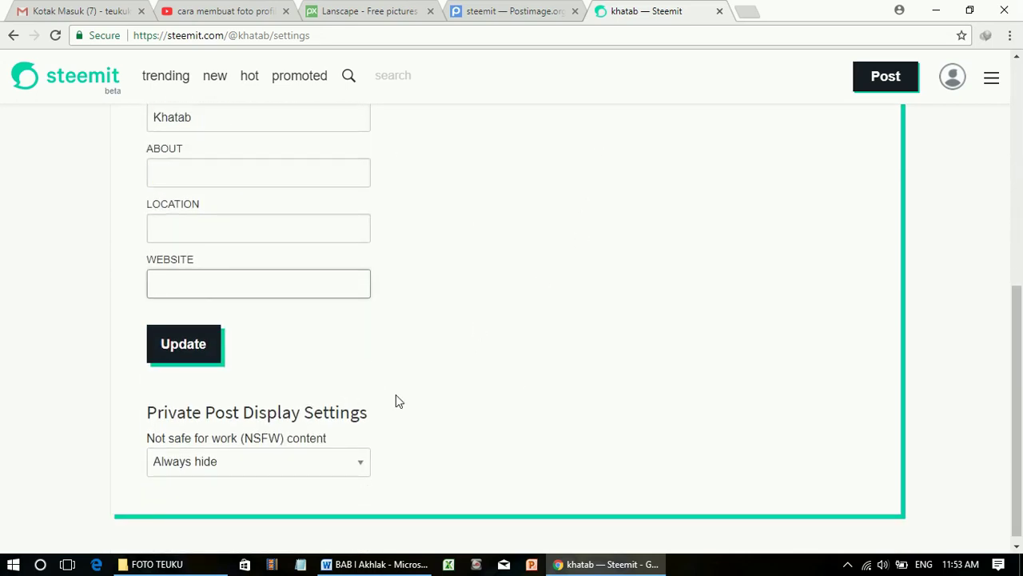
left_click(360, 465)
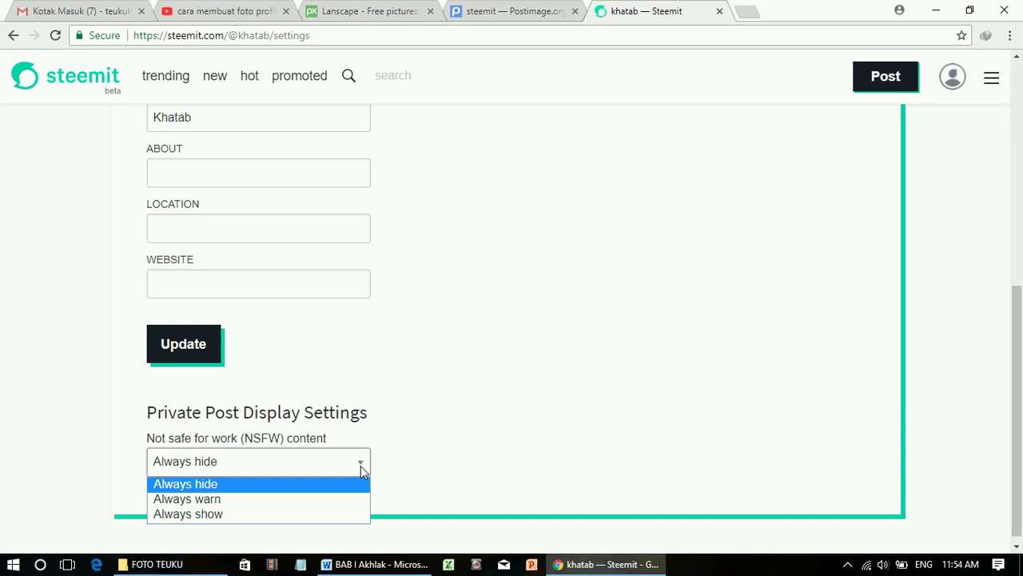
left_click(347, 515)
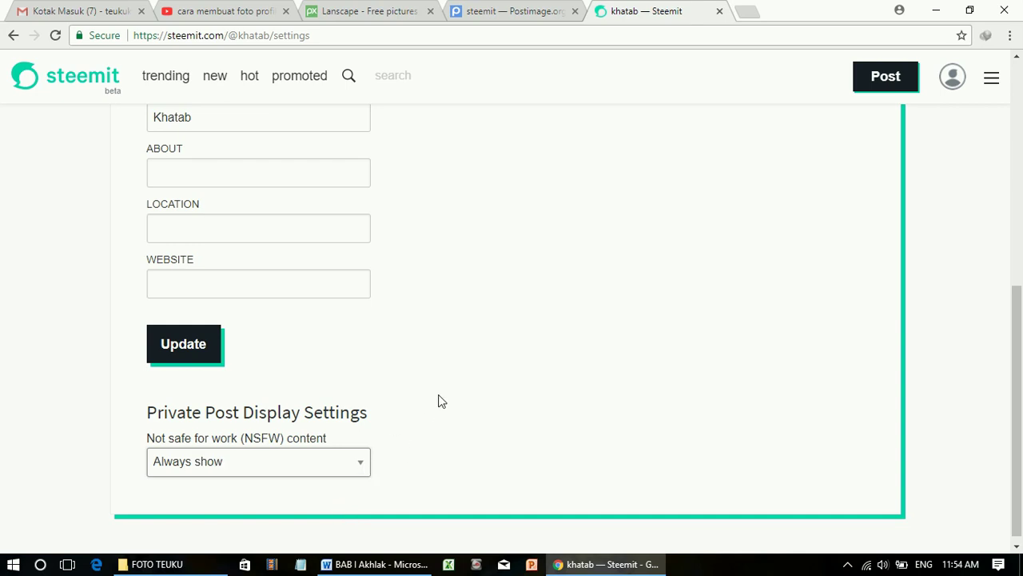
Step: Update the public profile settings and confirm the operation by signing in with the prefilled account credentials
scroll(450, 389, "up", 6)
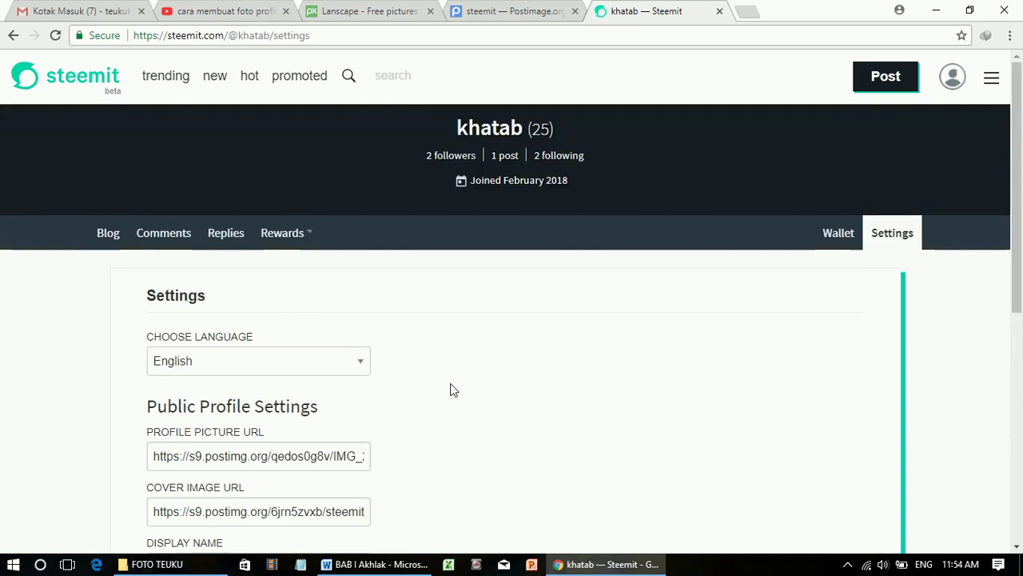
scroll(450, 389, "down", 4)
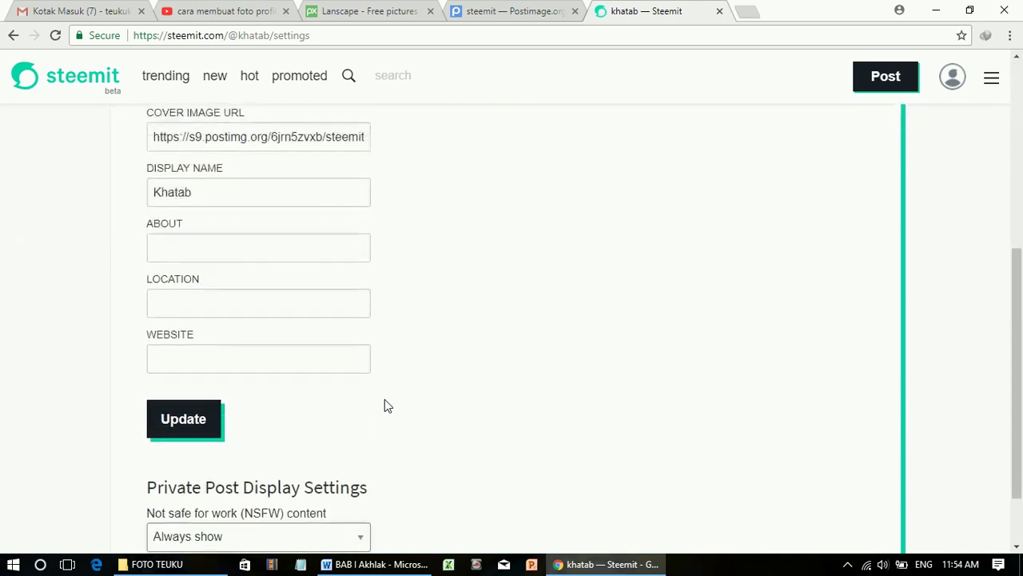
left_click(202, 420)
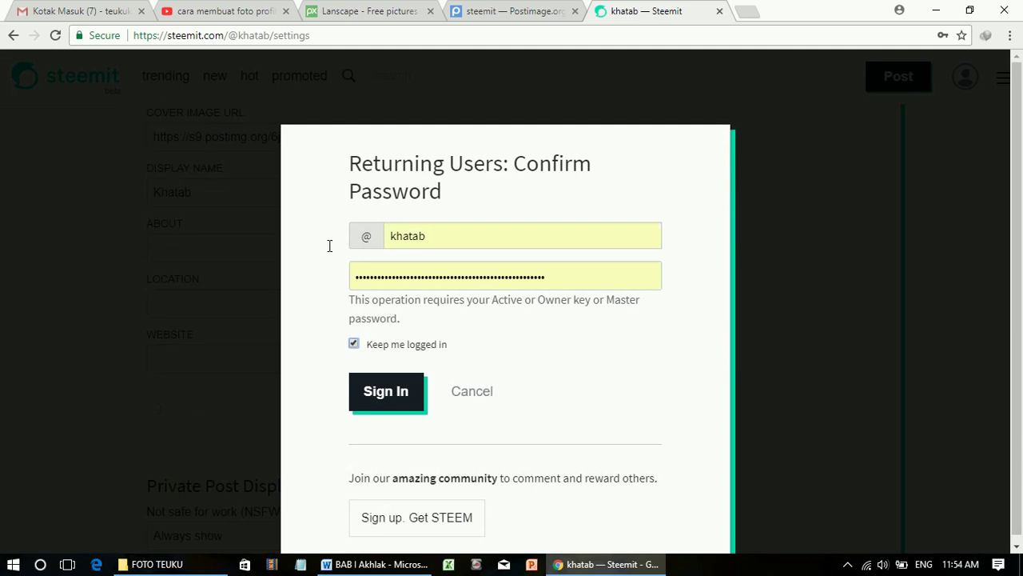
left_click(382, 407)
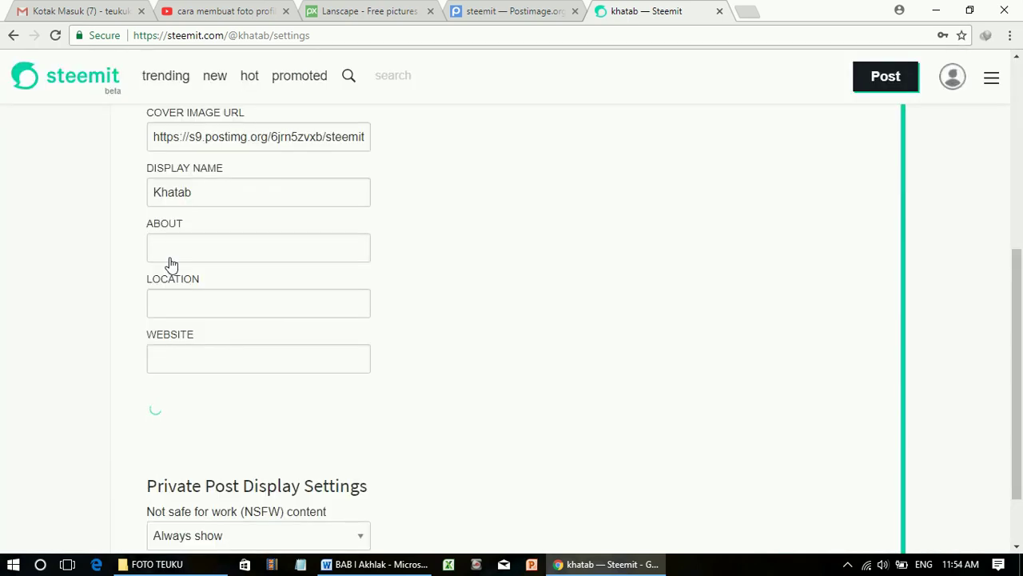
Step: Reload the settings page and check the profile picture, cover image and public profile fields
scroll(445, 313, "up", 5)
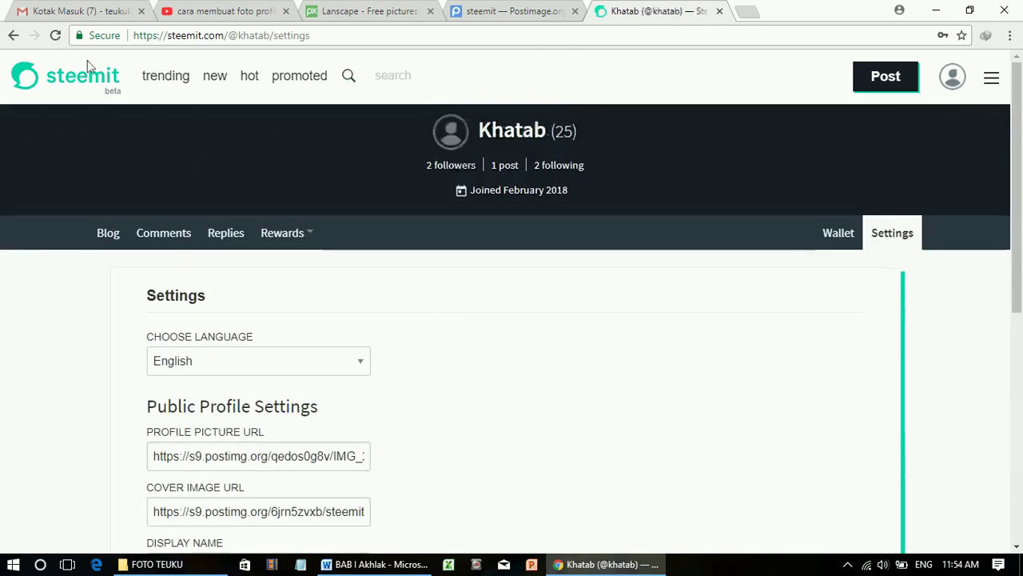
left_click(55, 35)
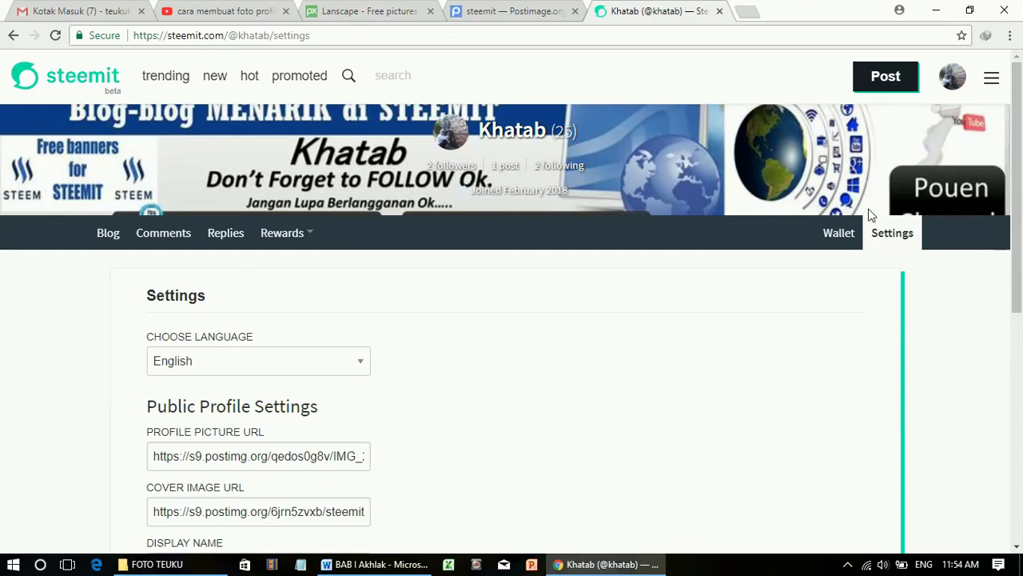
scroll(573, 313, "down", 3)
scroll(573, 314, "up", 3)
scroll(573, 319, "down", 5)
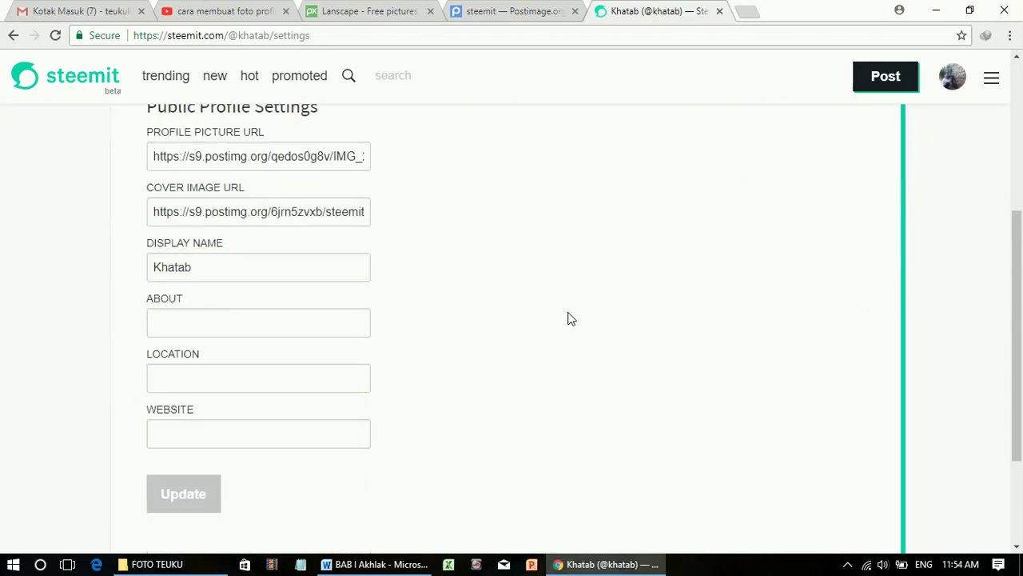
scroll(571, 319, "up", 3)
scroll(567, 319, "up", 3)
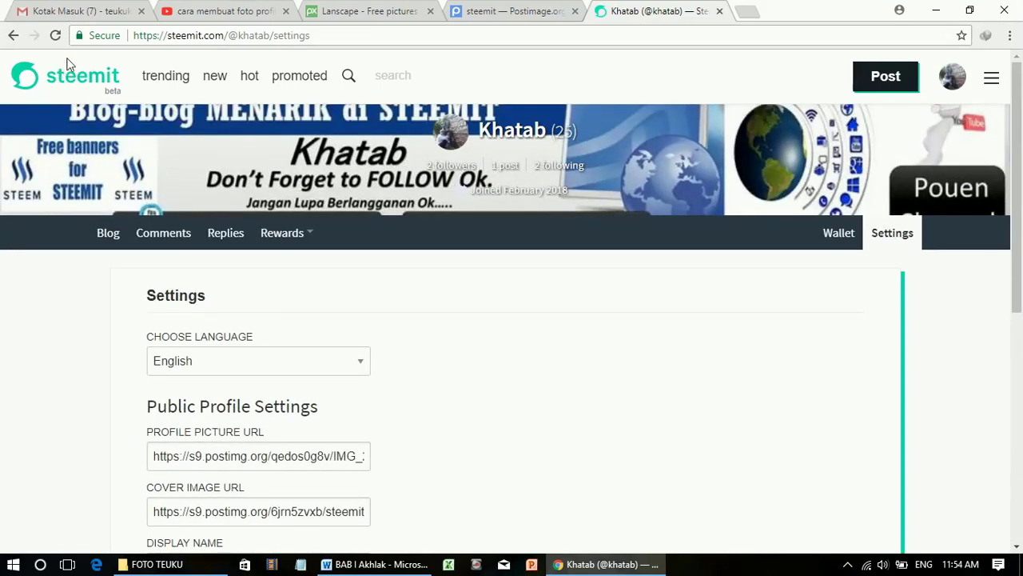
left_click(989, 88)
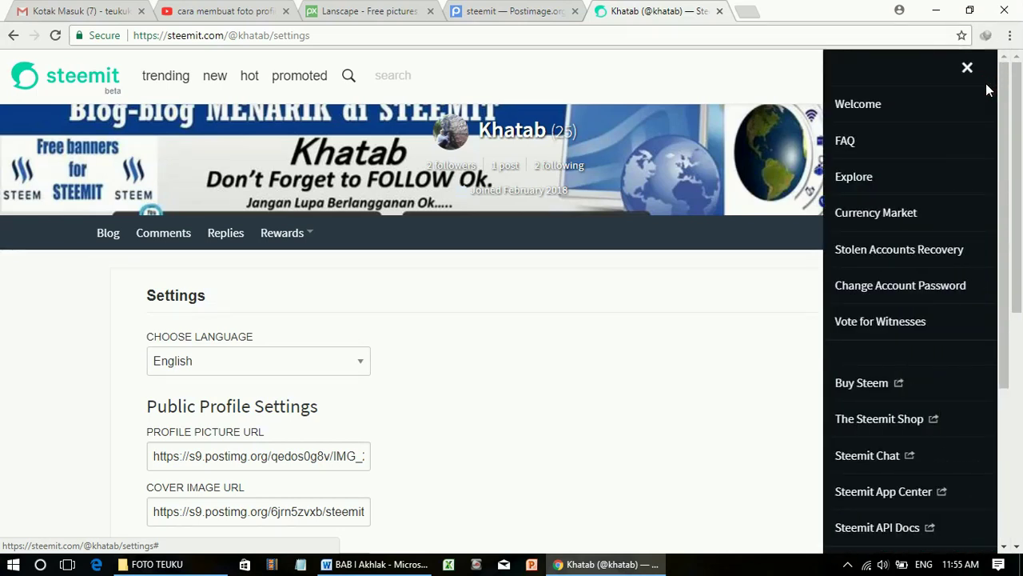
left_click(788, 430)
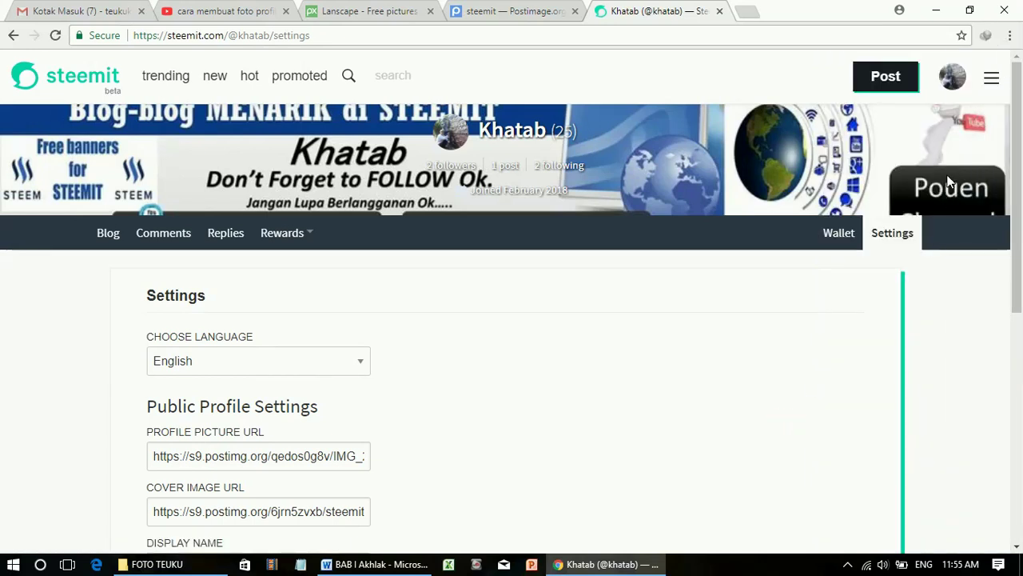
Step: Open the account's own blog page and reload it to check the profile header
left_click(953, 80)
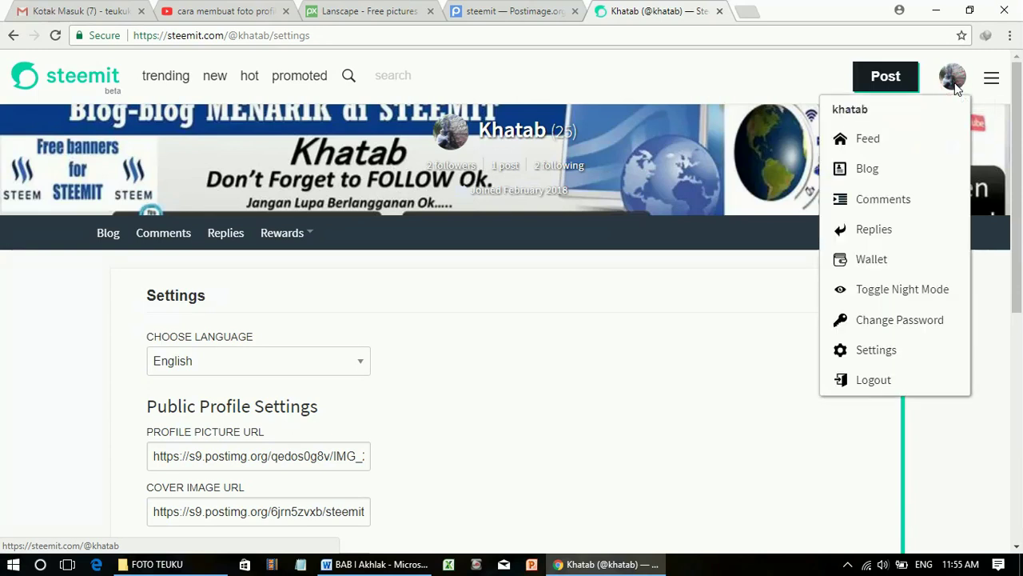
left_click(880, 171)
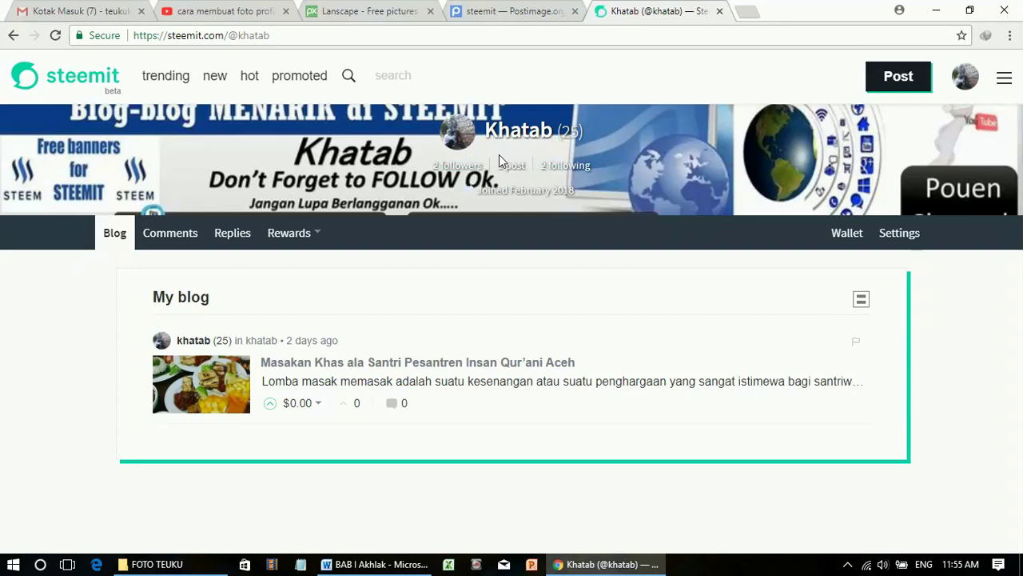
left_click(55, 35)
left_click(849, 565)
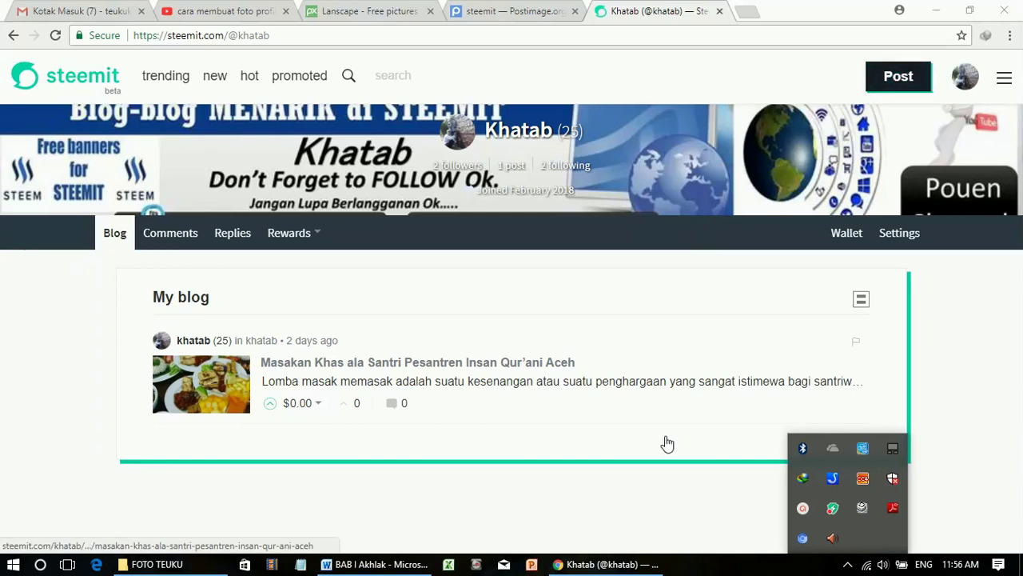
left_click(684, 521)
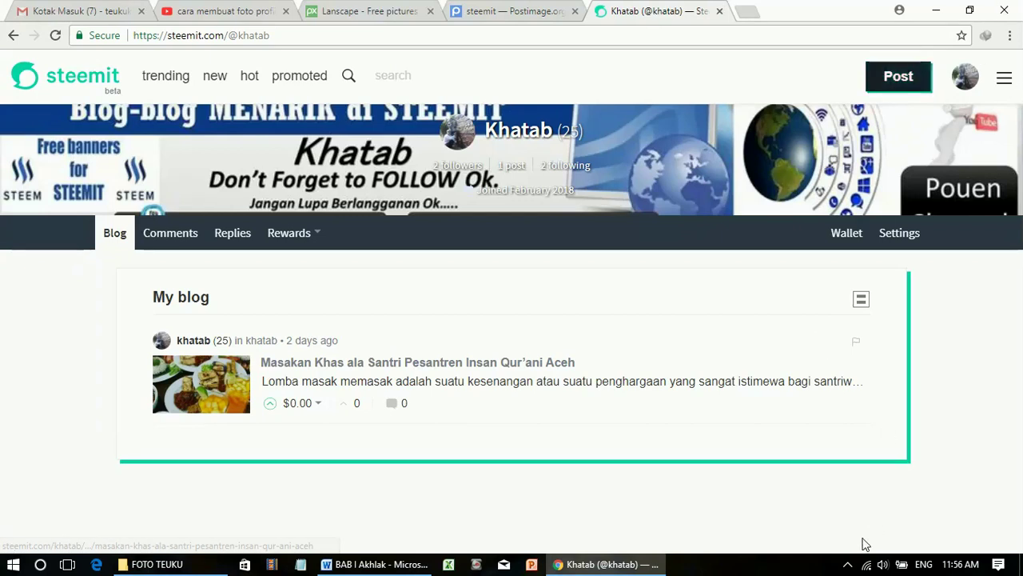
left_click(848, 565)
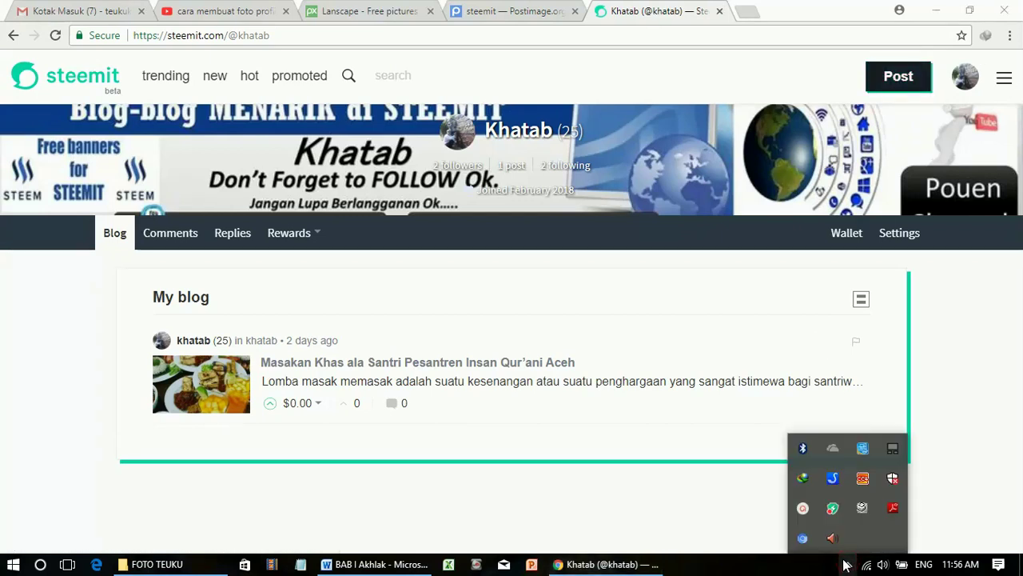
left_click(803, 509)
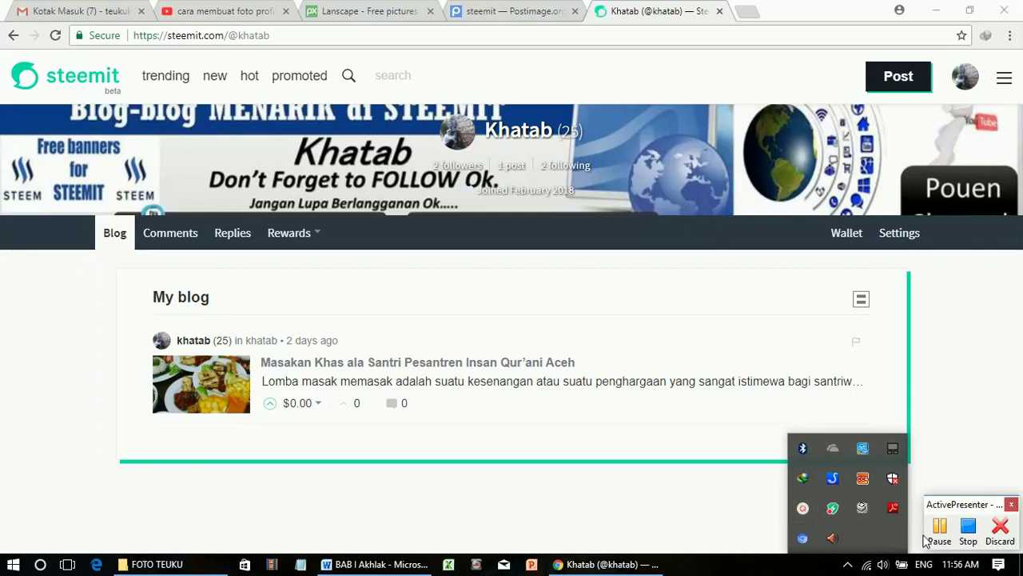